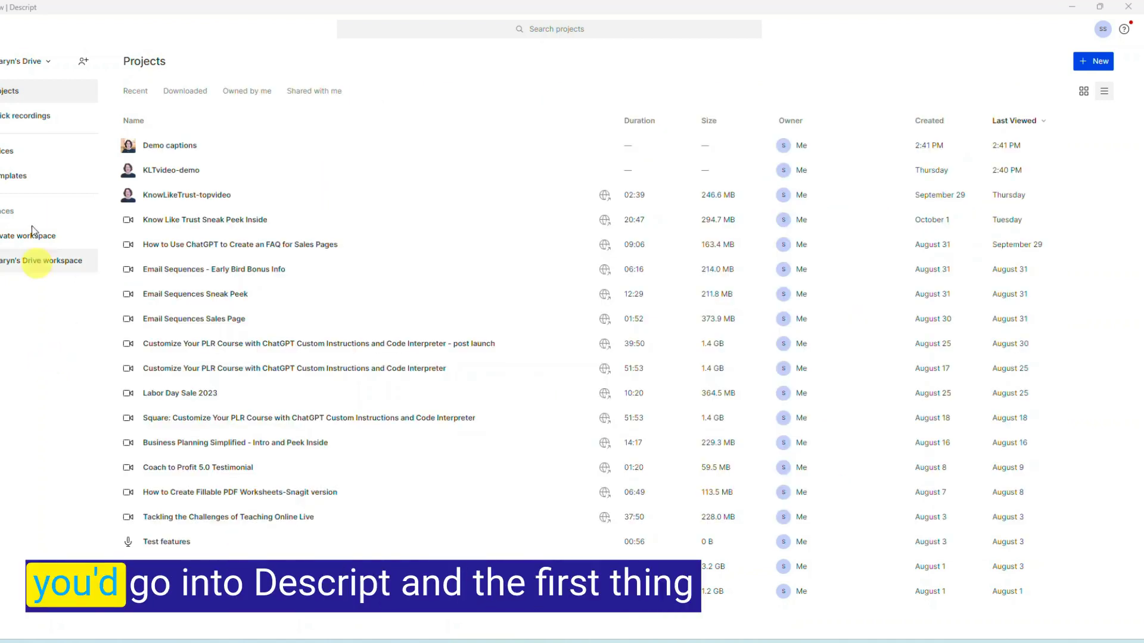
Start a new video project from the Projects page's New menu.
left_click(1087, 62)
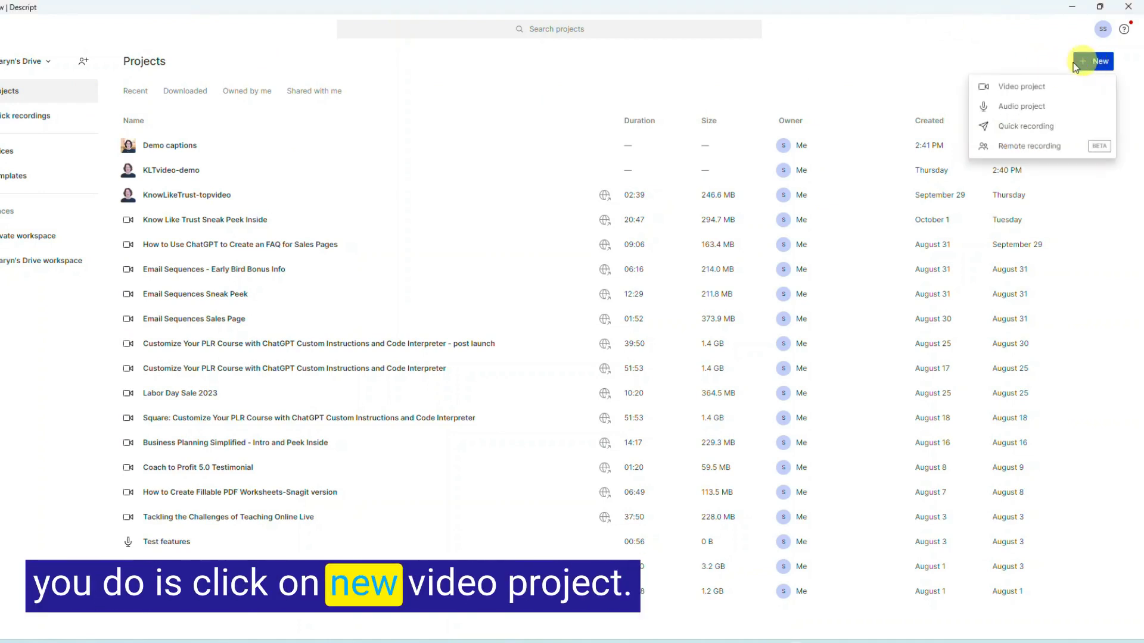
left_click(1015, 93)
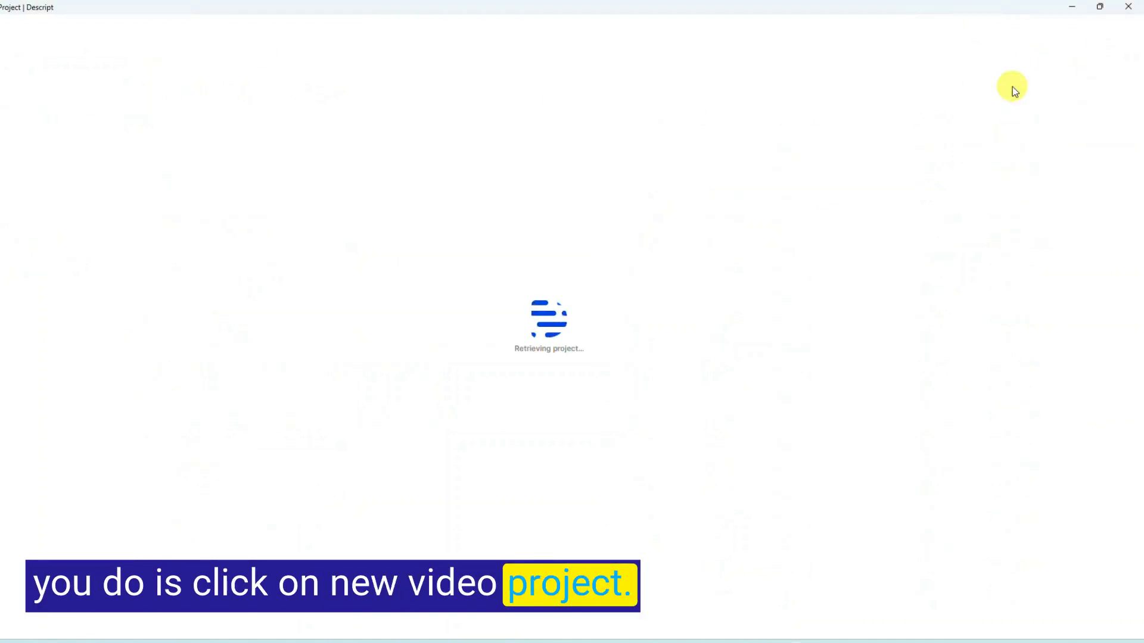
Title the project 'Demo 2' and insert KnowLikeTrust-topvideo.mp4 into its script.
type("Demo 2")
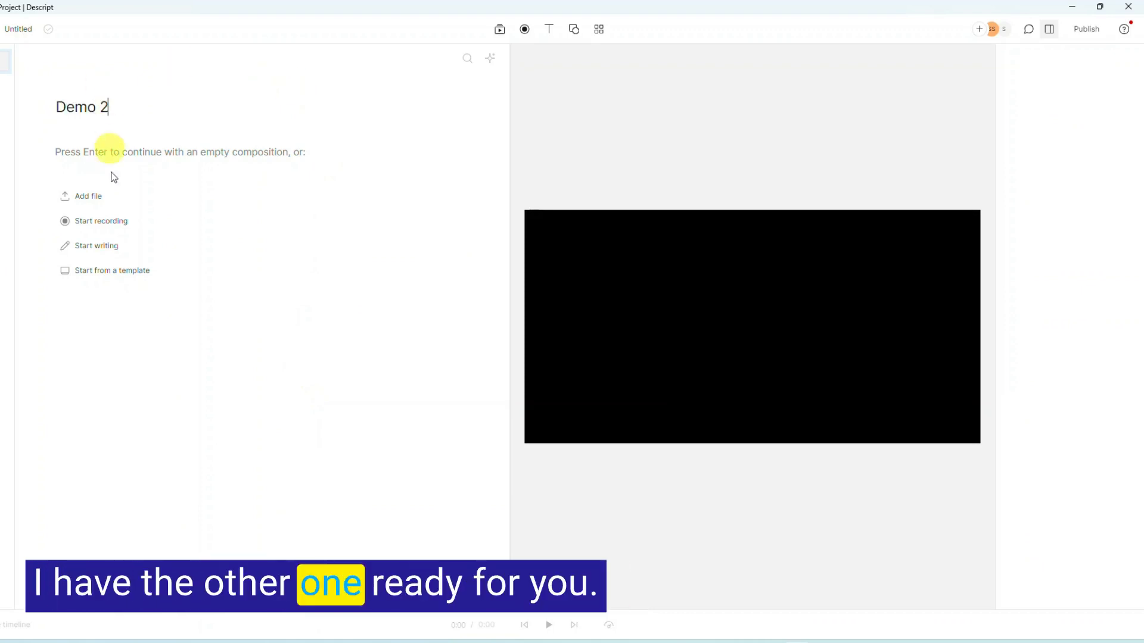
left_click(90, 199)
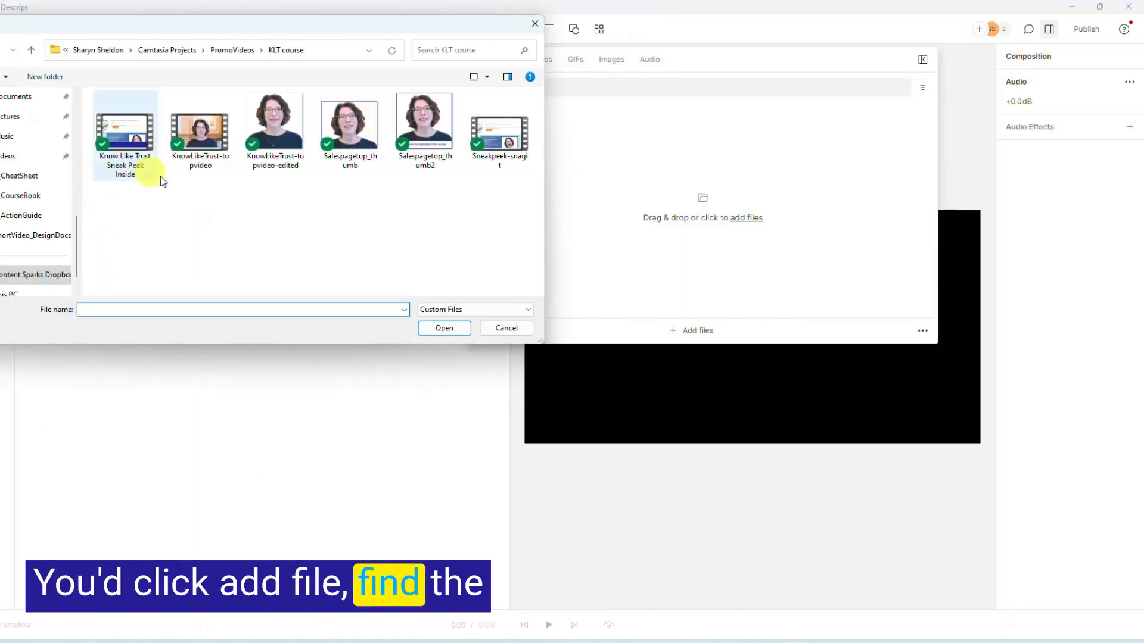
left_click(202, 130)
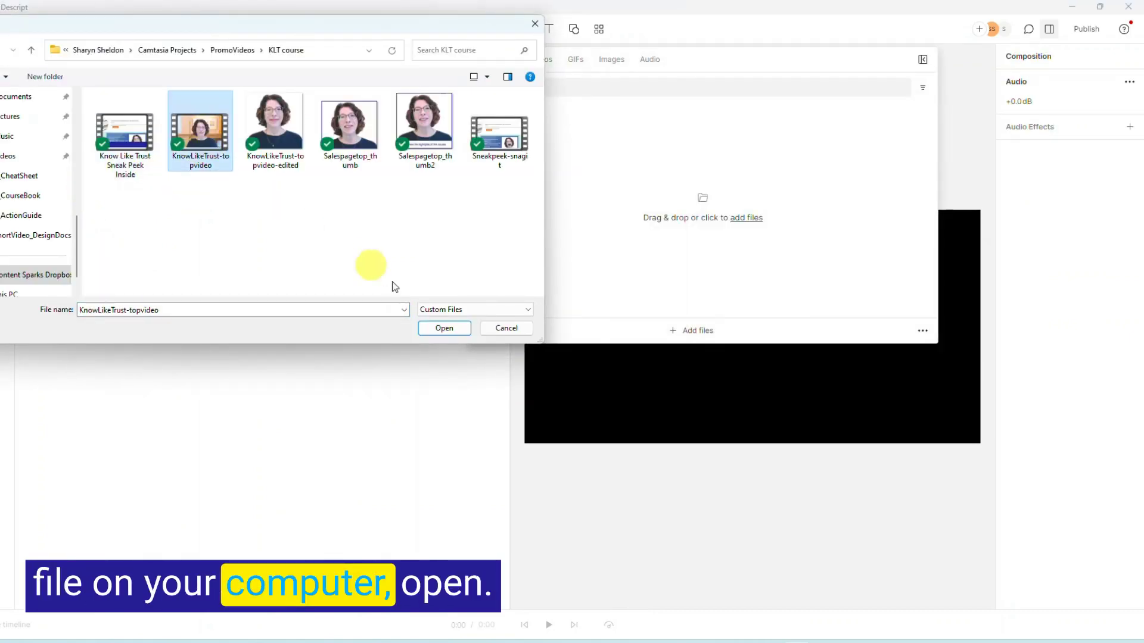
left_click(437, 329)
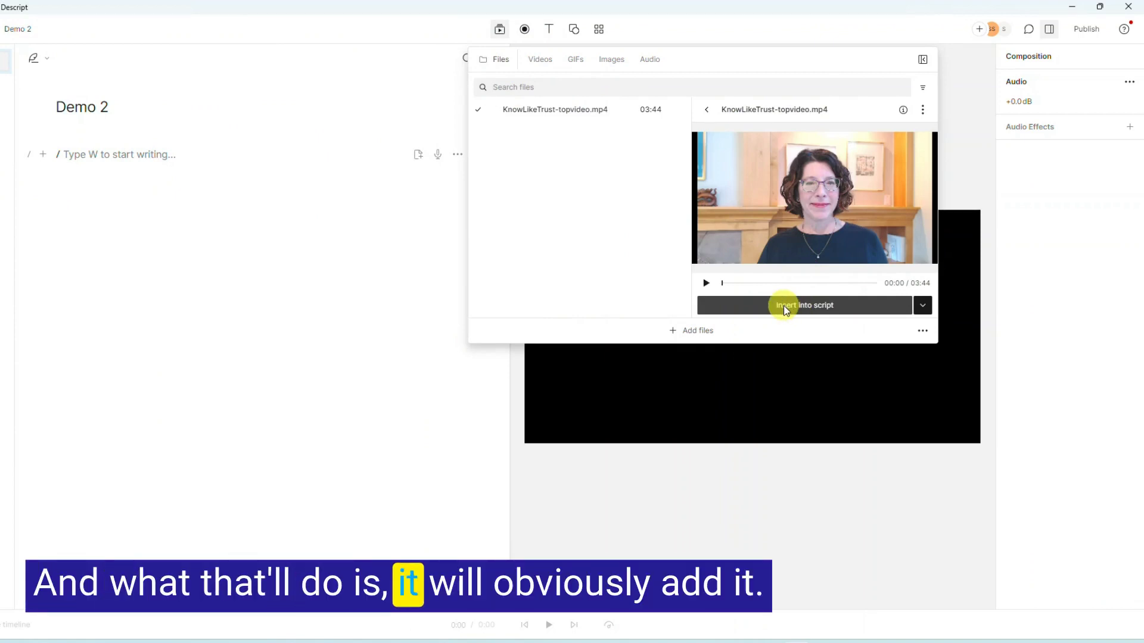
left_click(784, 305)
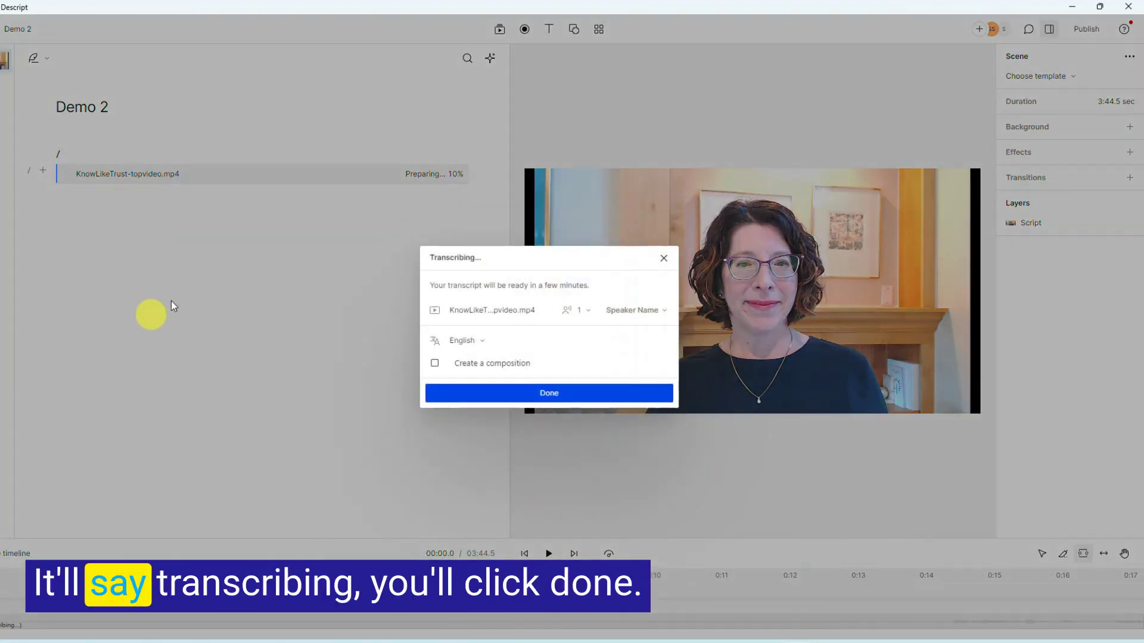
Dismiss the Transcribing dialog so the clip keeps preparing in the background.
left_click(508, 394)
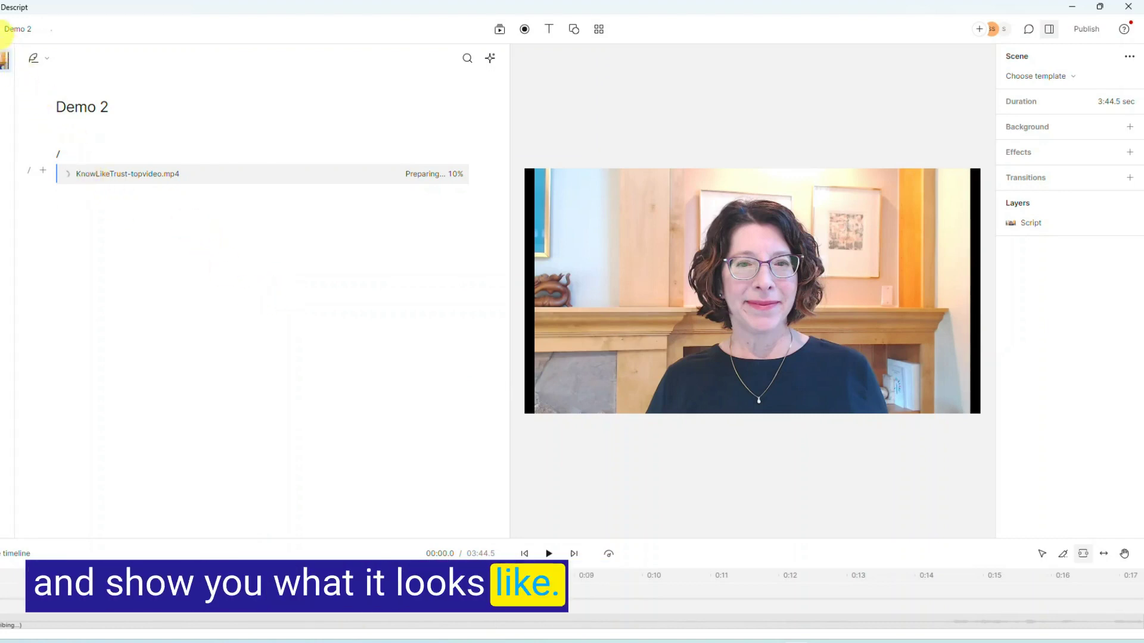
left_click(3, 59)
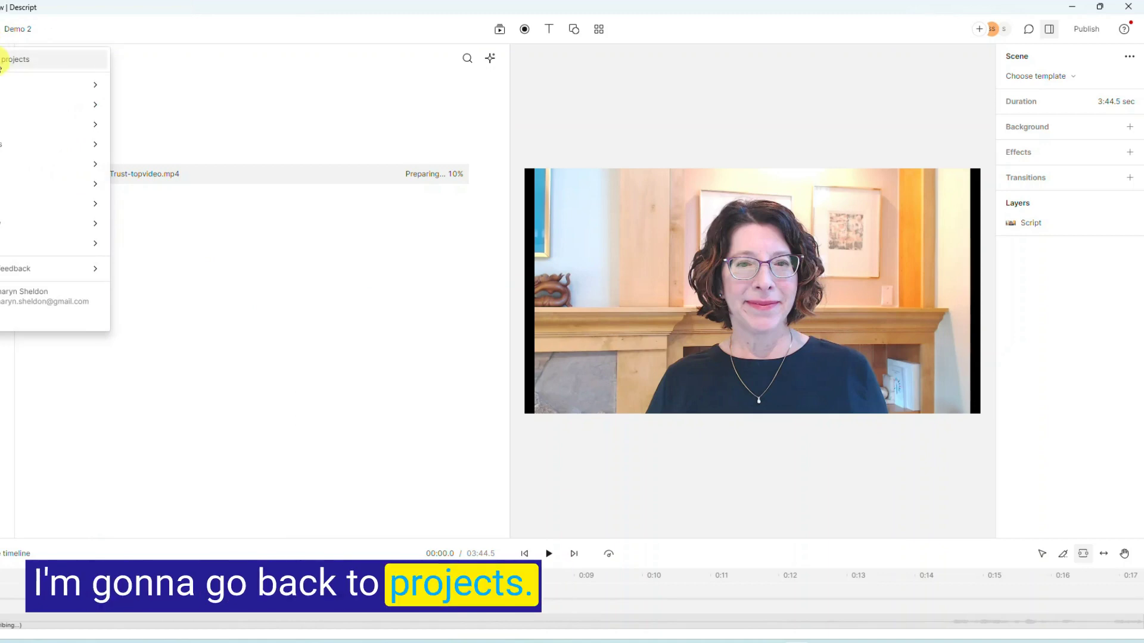
Open the Demo captions project from the projects list and jump to its KLT formula passage.
left_click(3, 60)
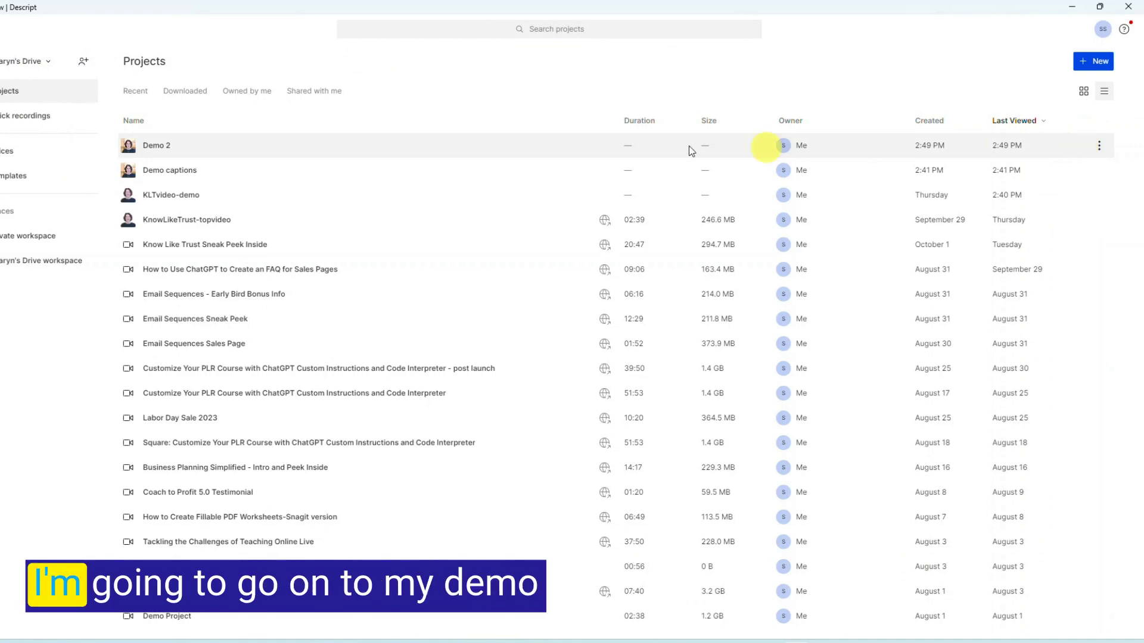
left_click(173, 171)
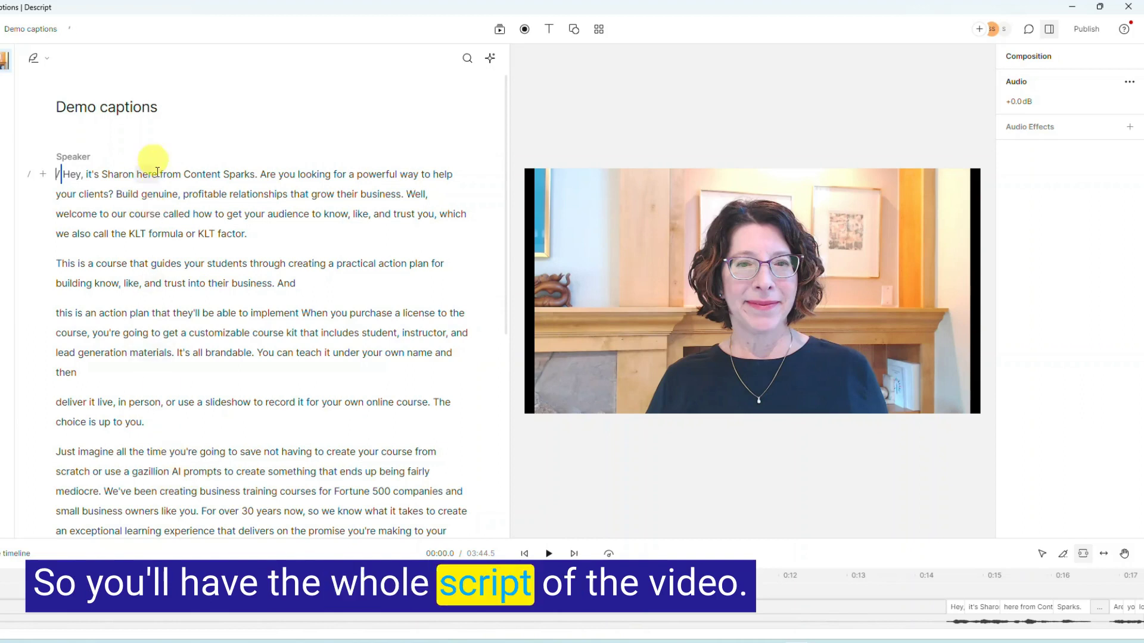
left_click(166, 238)
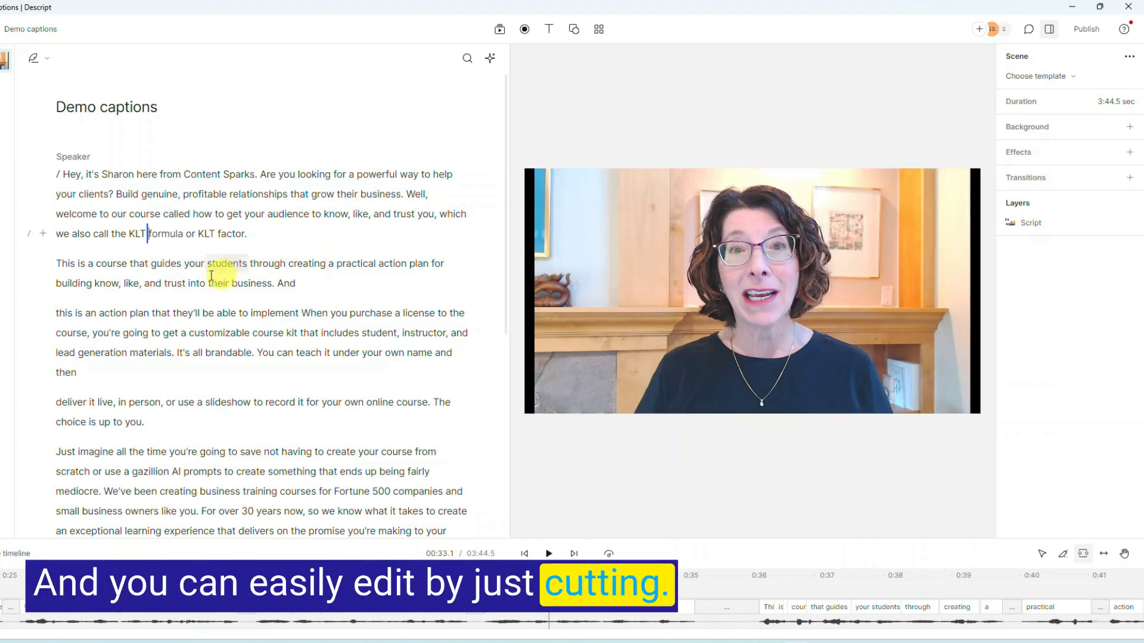
Fix the spelling of the presenter's name in the transcript's opening sentence.
left_click(114, 174)
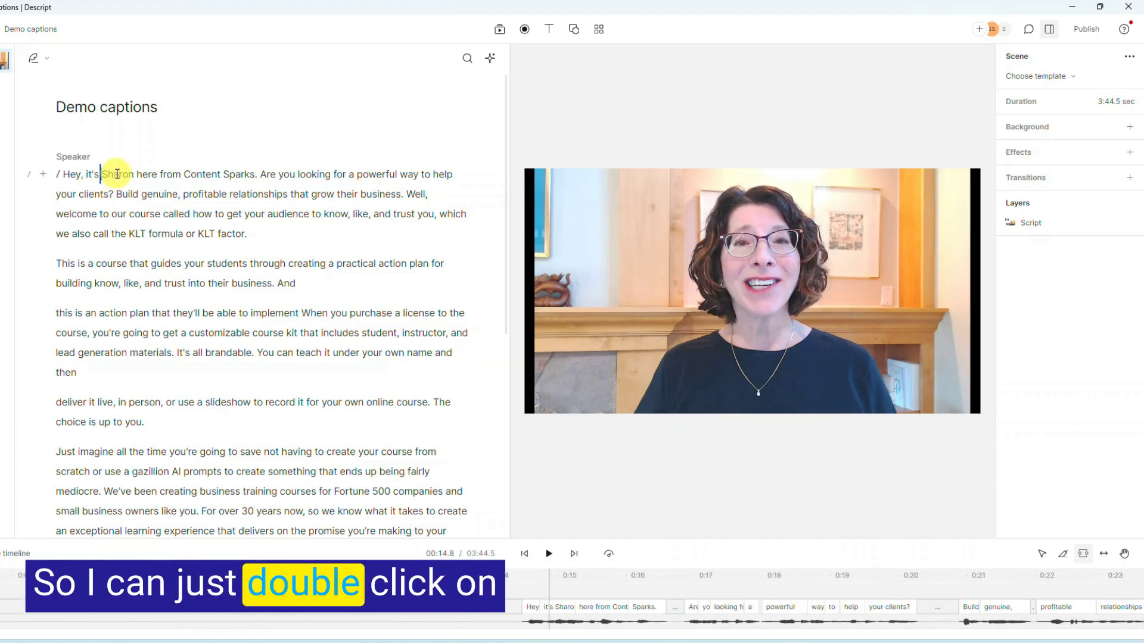
double_click(117, 174)
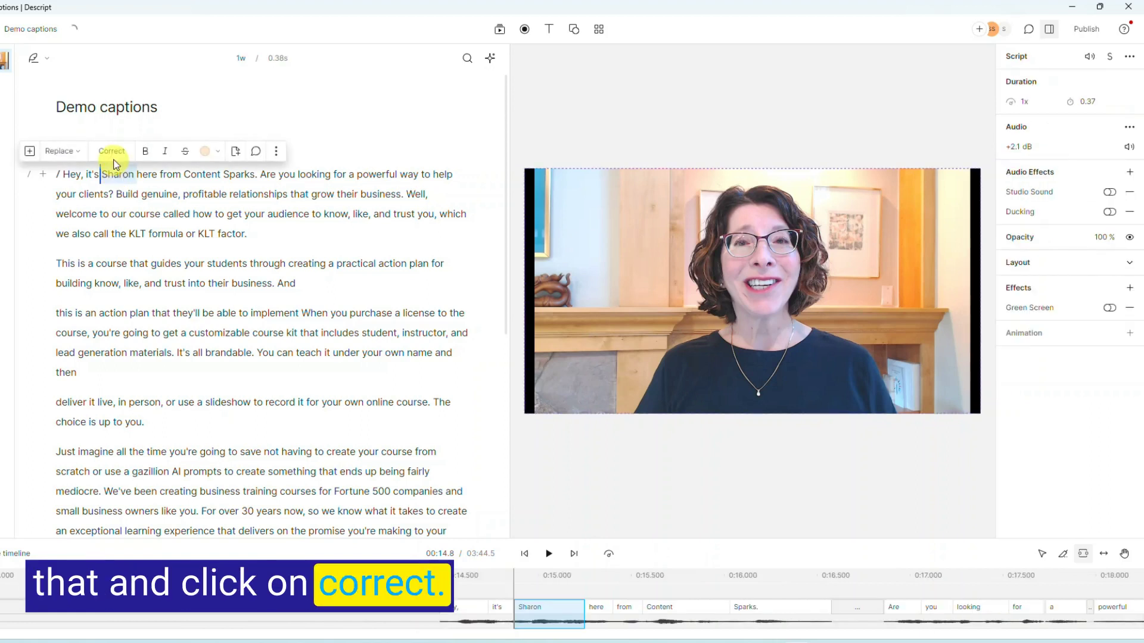
left_click(112, 151)
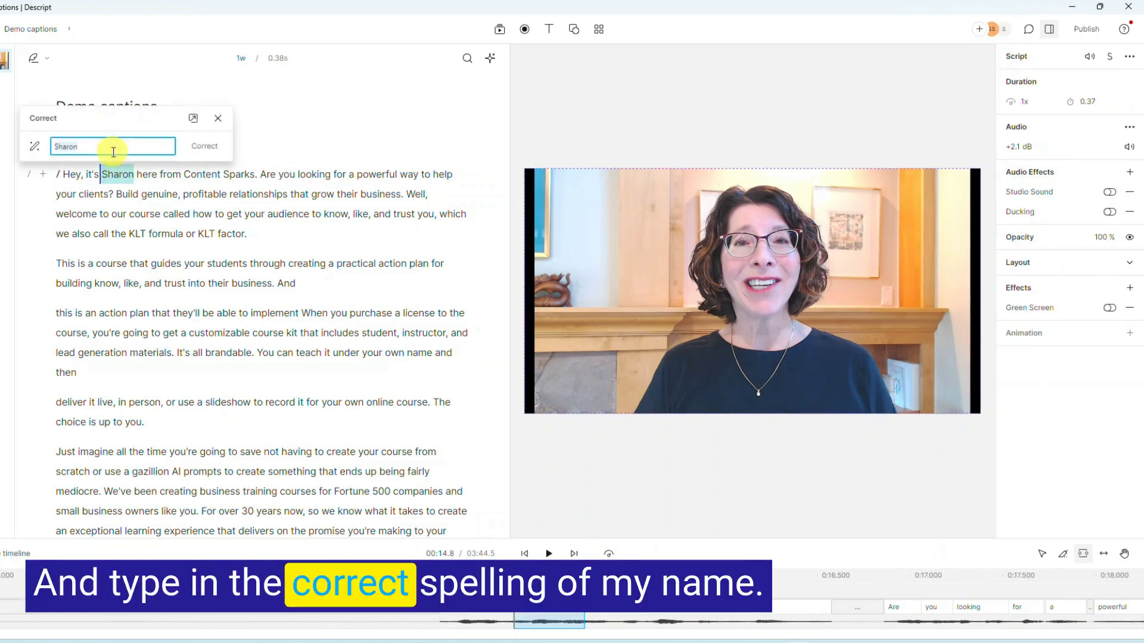
key("BackSpace")
key("BackSpace")
type("yn")
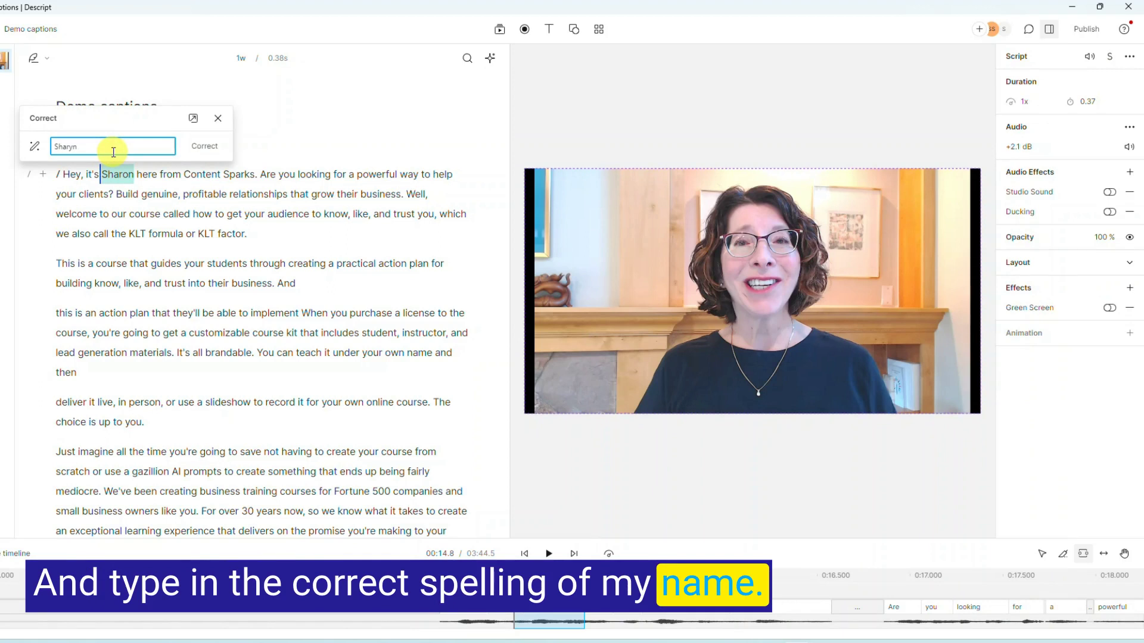
key("Return")
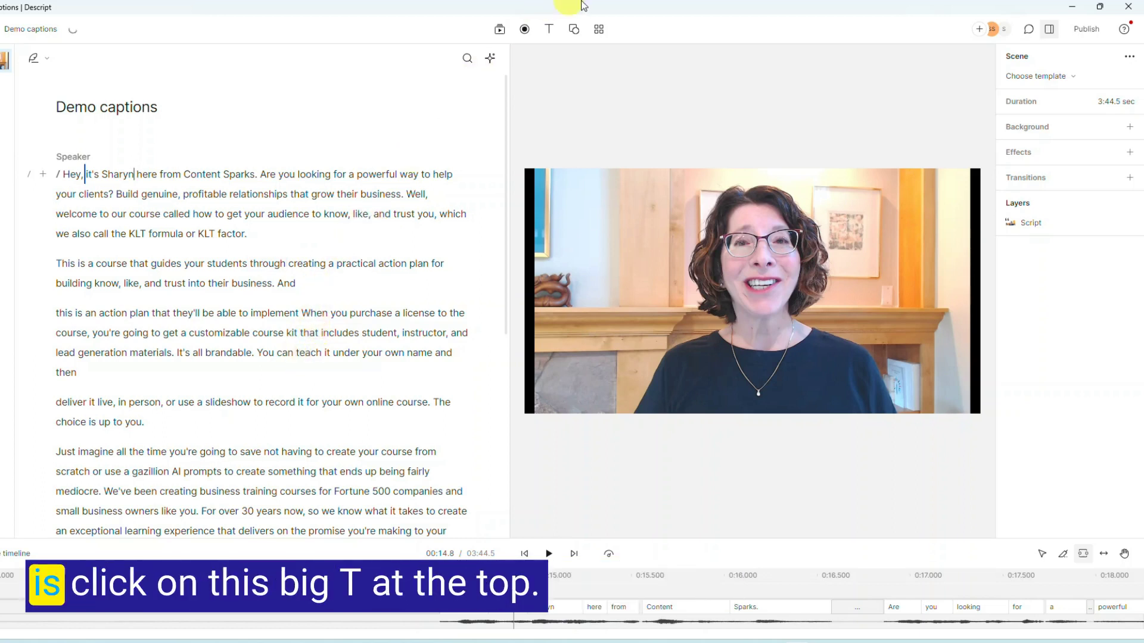
Add auto-generated captions with word-by-word highlighting from the Text menu's Captions option.
left_click(549, 30)
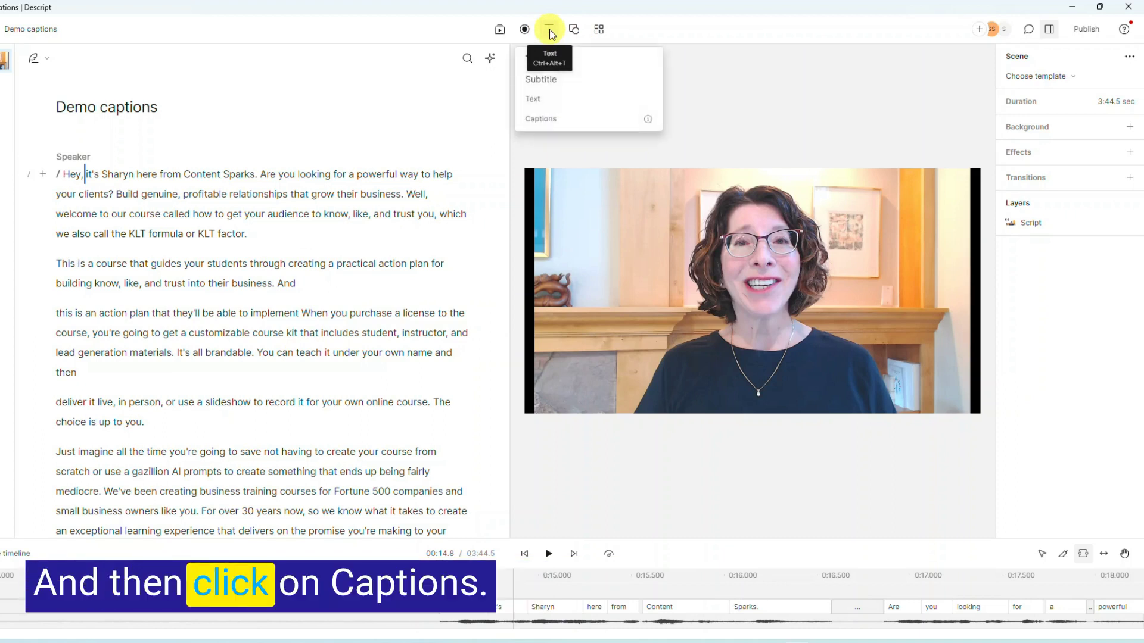
left_click(543, 119)
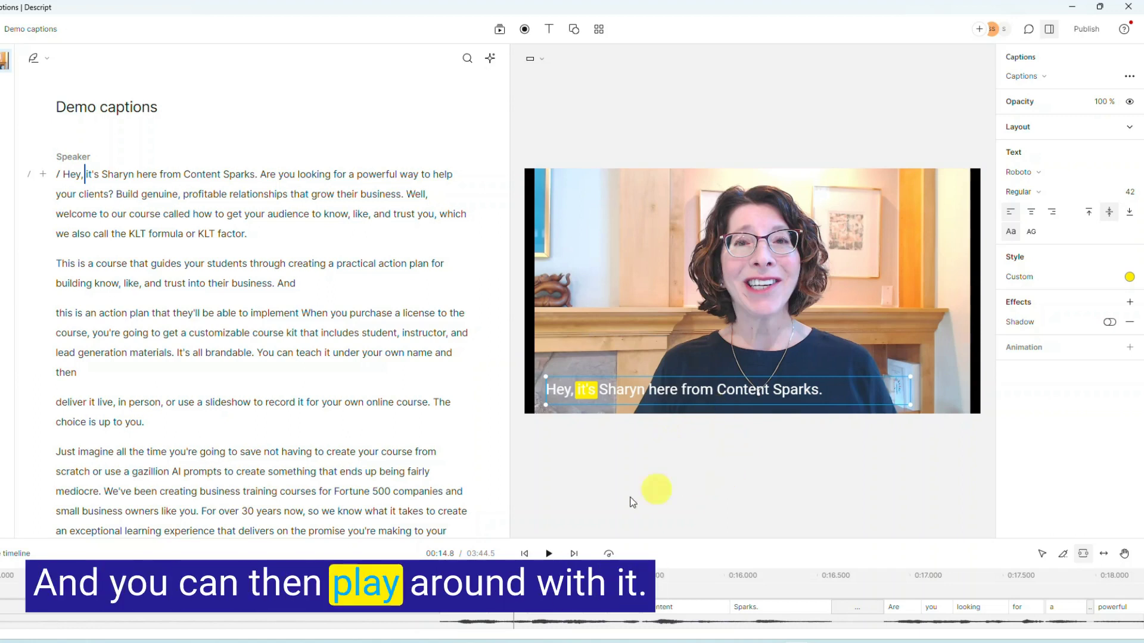
left_click(554, 249)
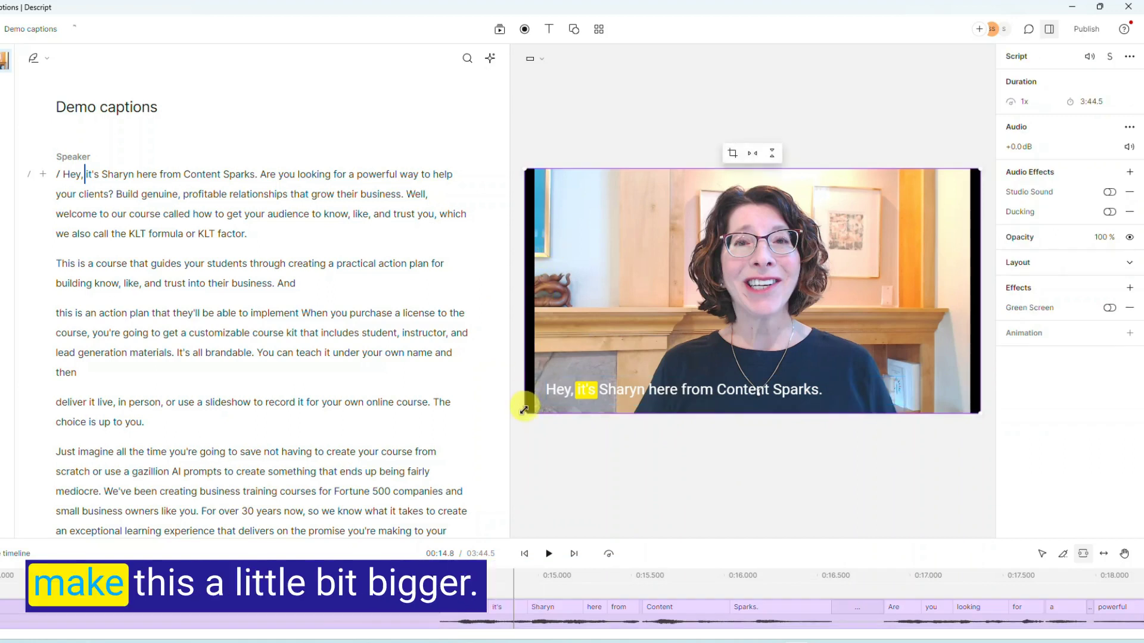
Enlarge and centre the video on the canvas so the black side bars disappear.
left_click_drag(524, 415, 511, 430)
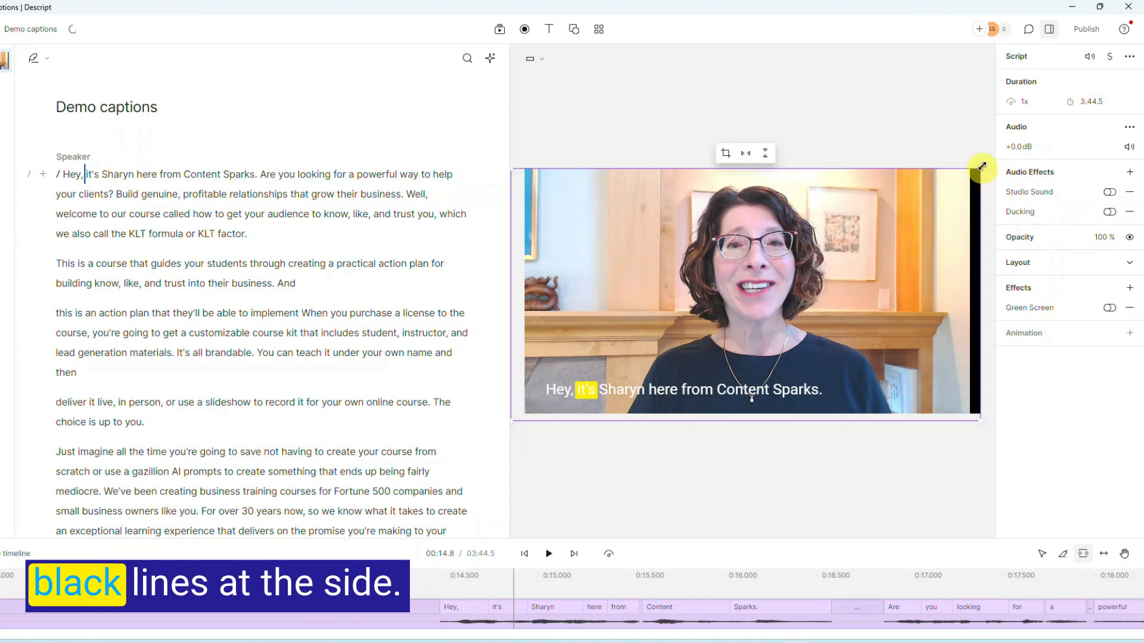
left_click_drag(990, 162, 1013, 156)
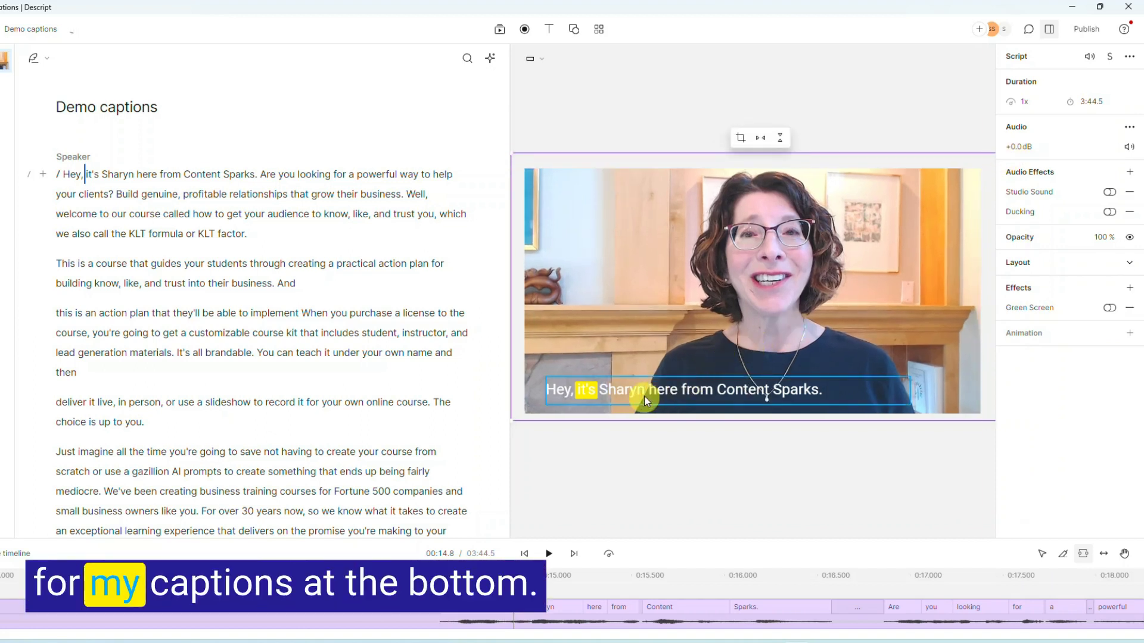
mouse_move(645, 387)
left_mouse_down()
mouse_move(676, 377)
mouse_move(641, 375)
left_mouse_up()
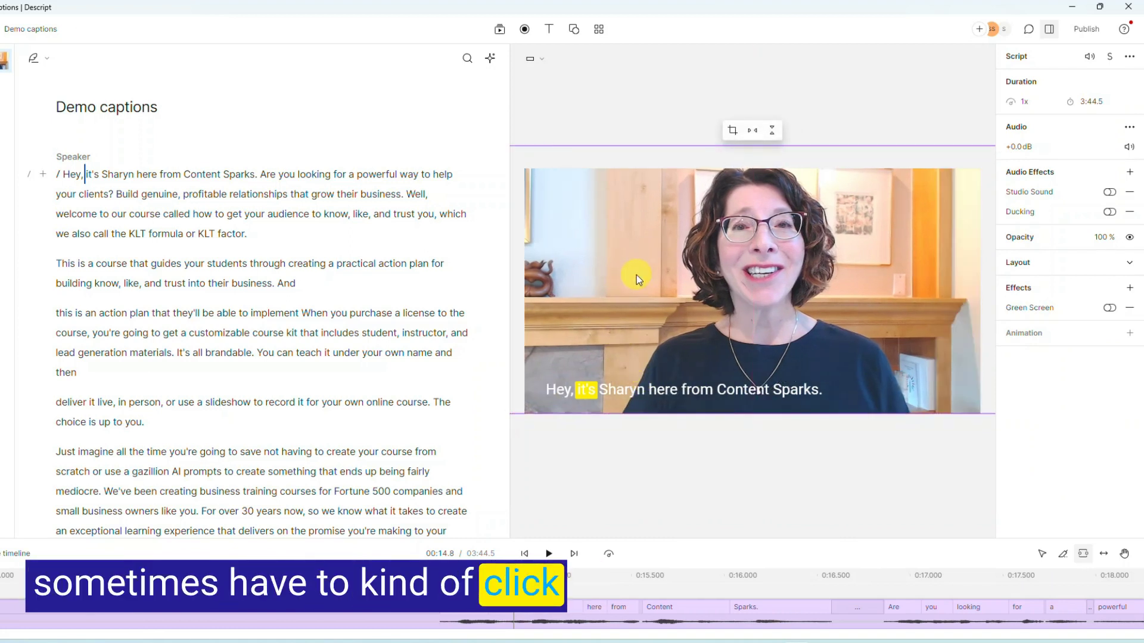
left_click_drag(636, 274, 637, 284)
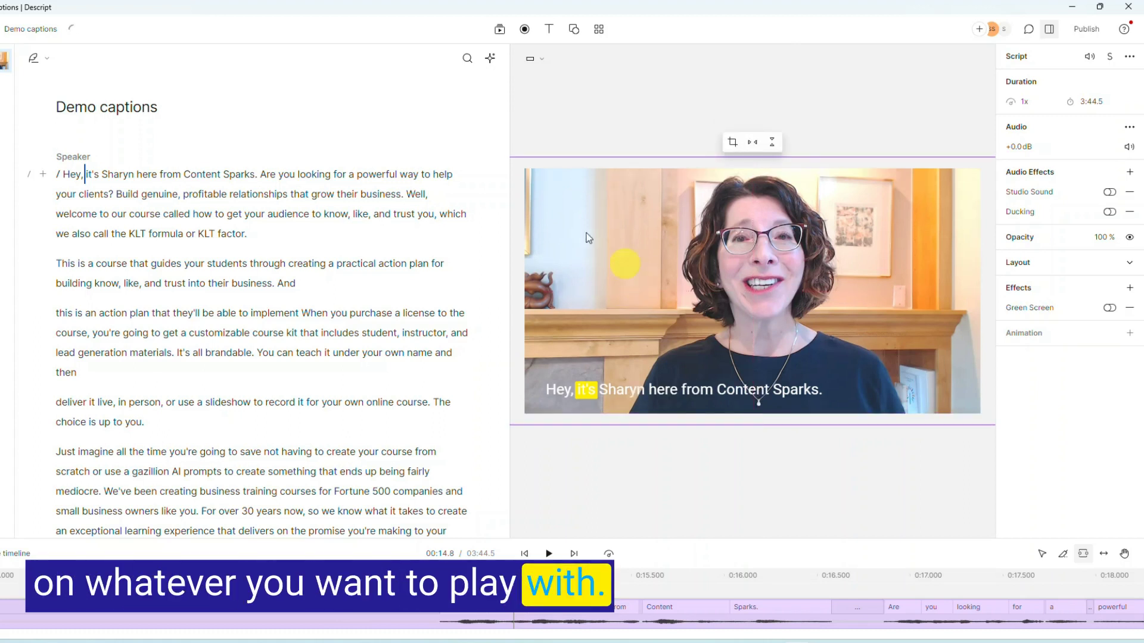
left_click(3, 62)
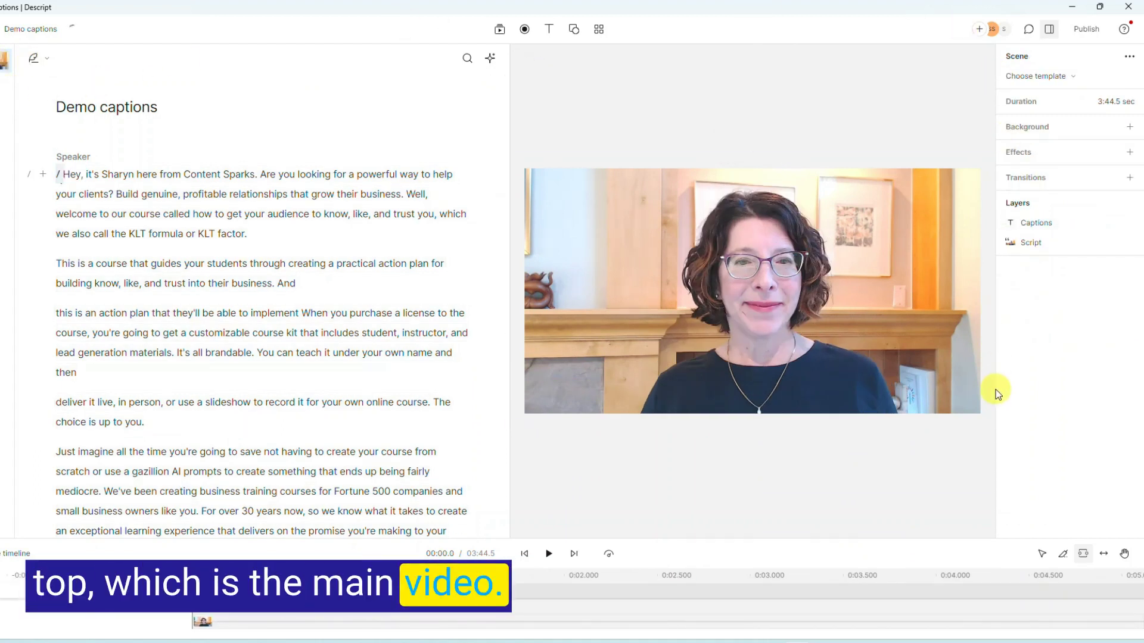
Select the captions layer on the preview to show its Roboto Regular, size 42 settings.
left_click(123, 177)
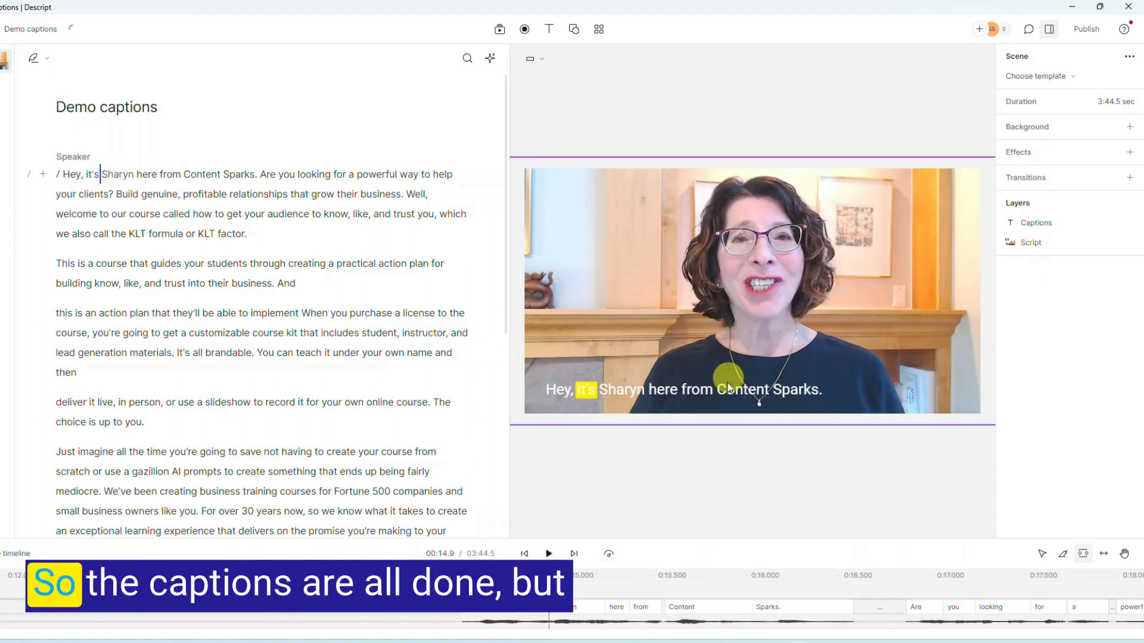
left_click(781, 391)
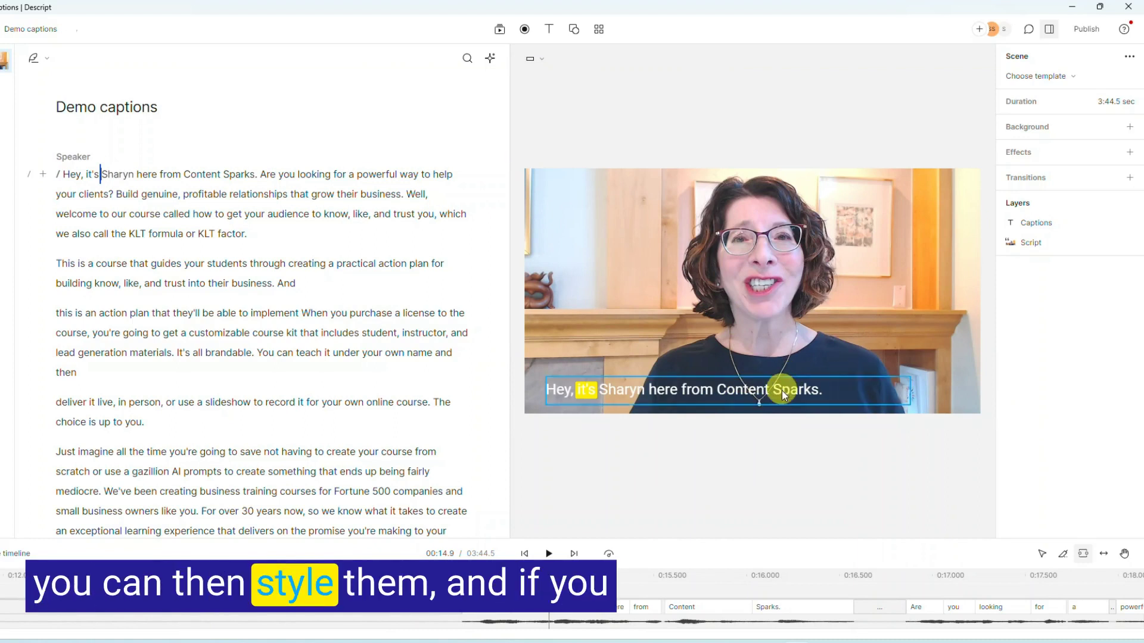
left_click(820, 391)
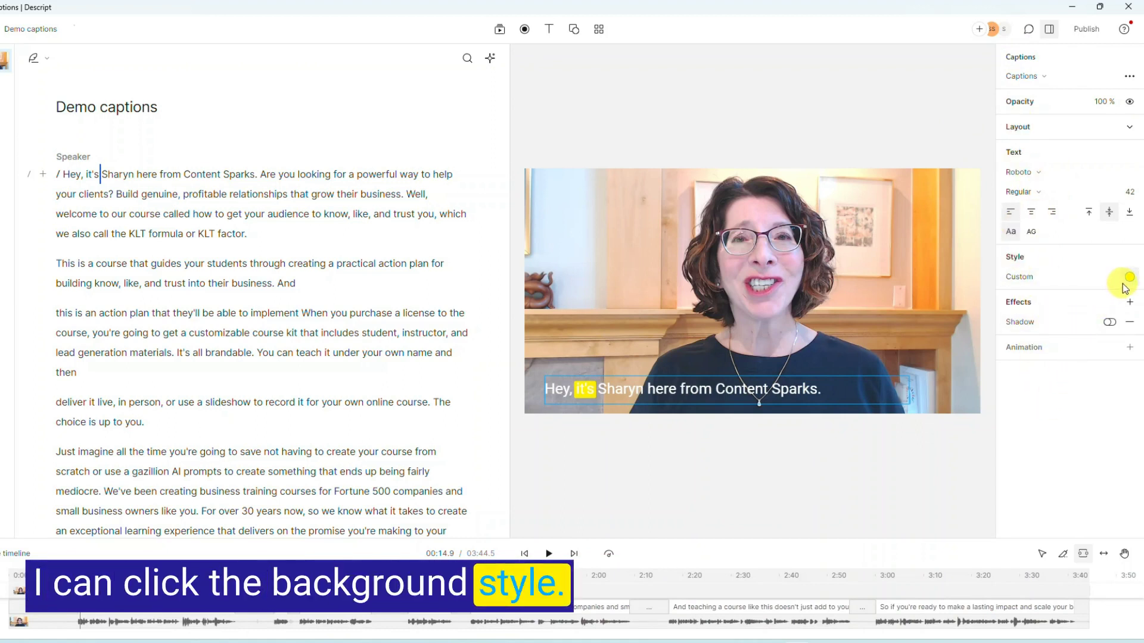
Give the active caption word a yellow ffee00 background after trying orange and other shades.
left_click(1024, 278)
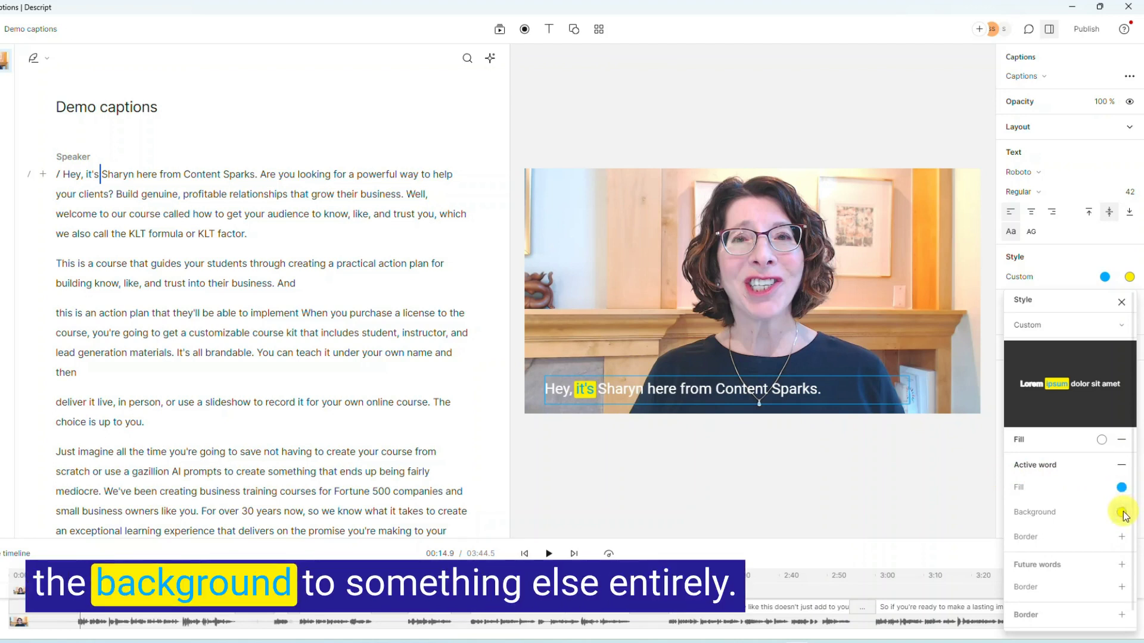
left_click(1122, 514)
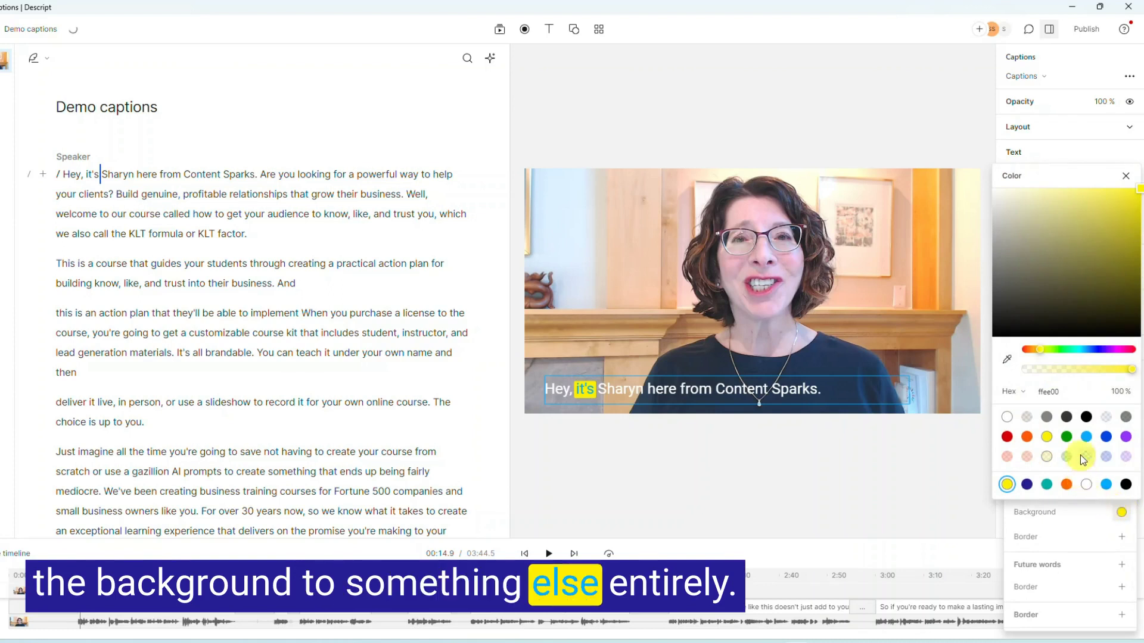
left_click(1027, 455)
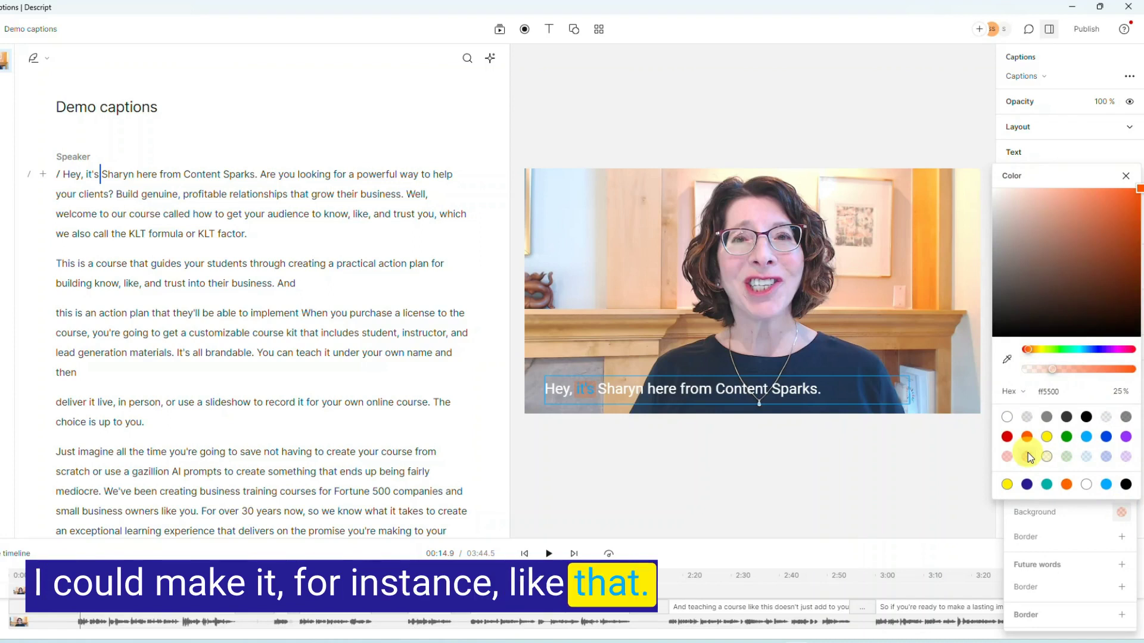
left_click(1057, 209)
left_click(1031, 208)
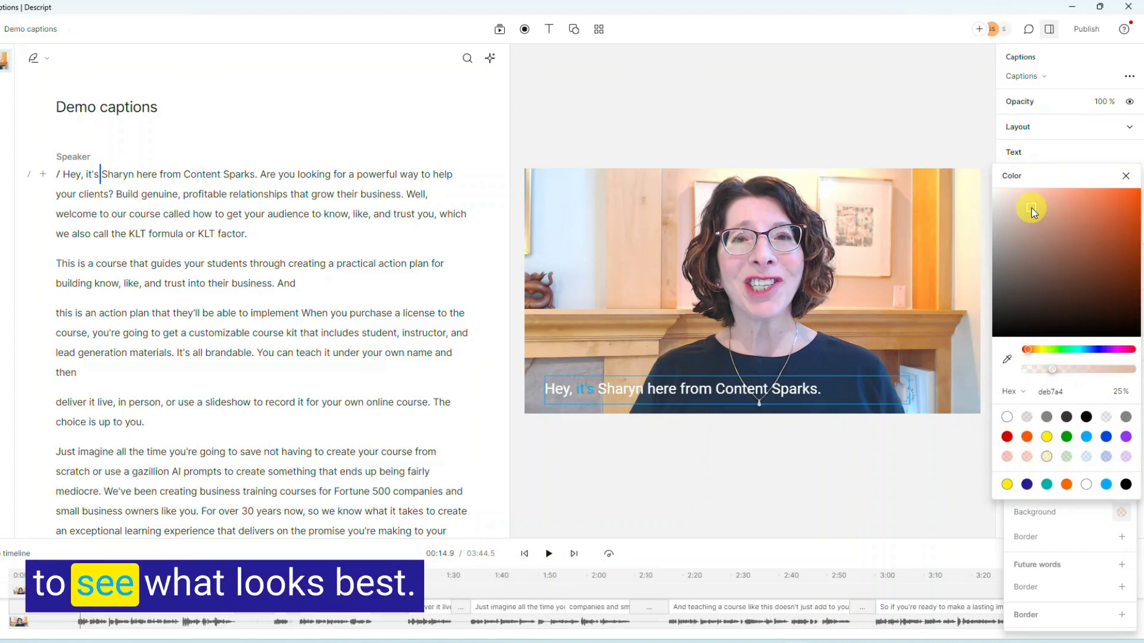
left_click(1047, 438)
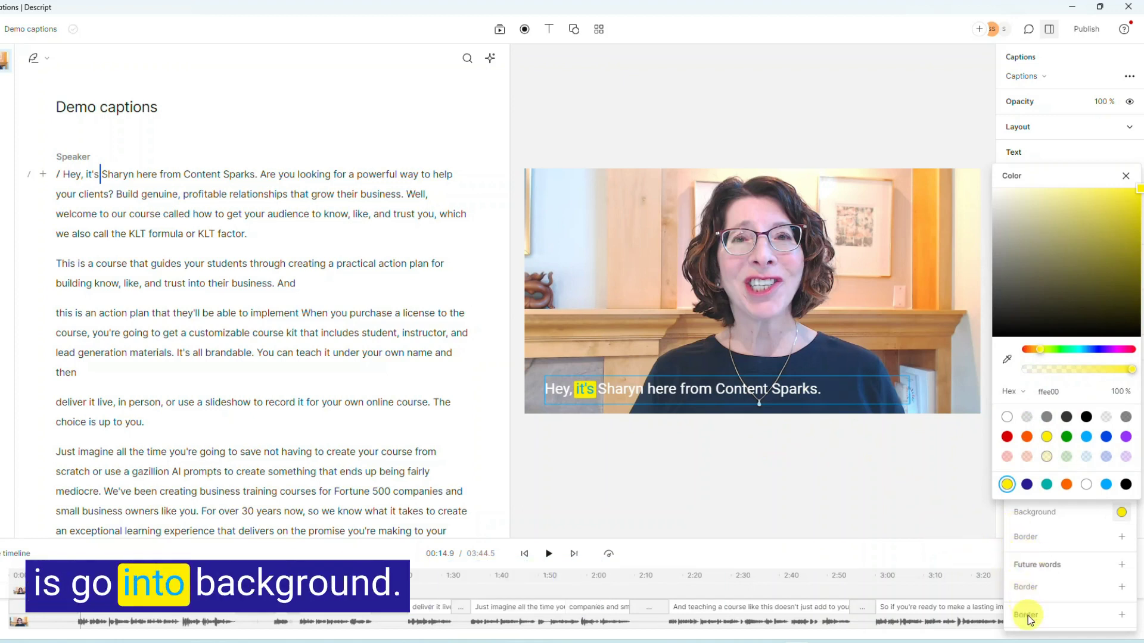
left_click(916, 499)
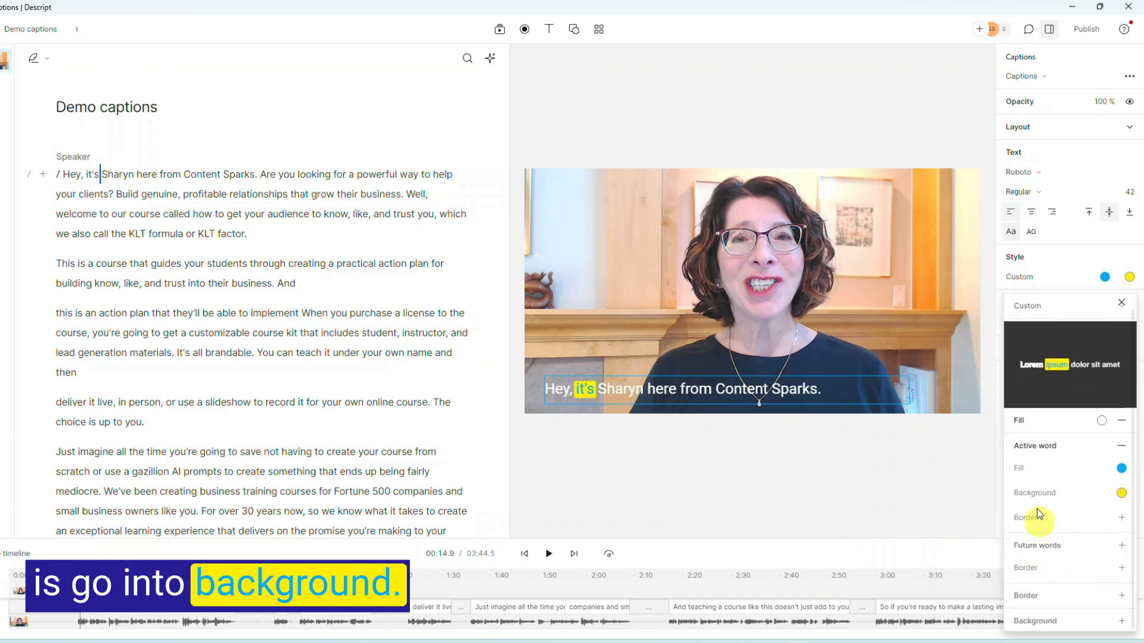
Remove the active-word highlight and give the captions a dark blue 261d95 background box.
left_click(1121, 446)
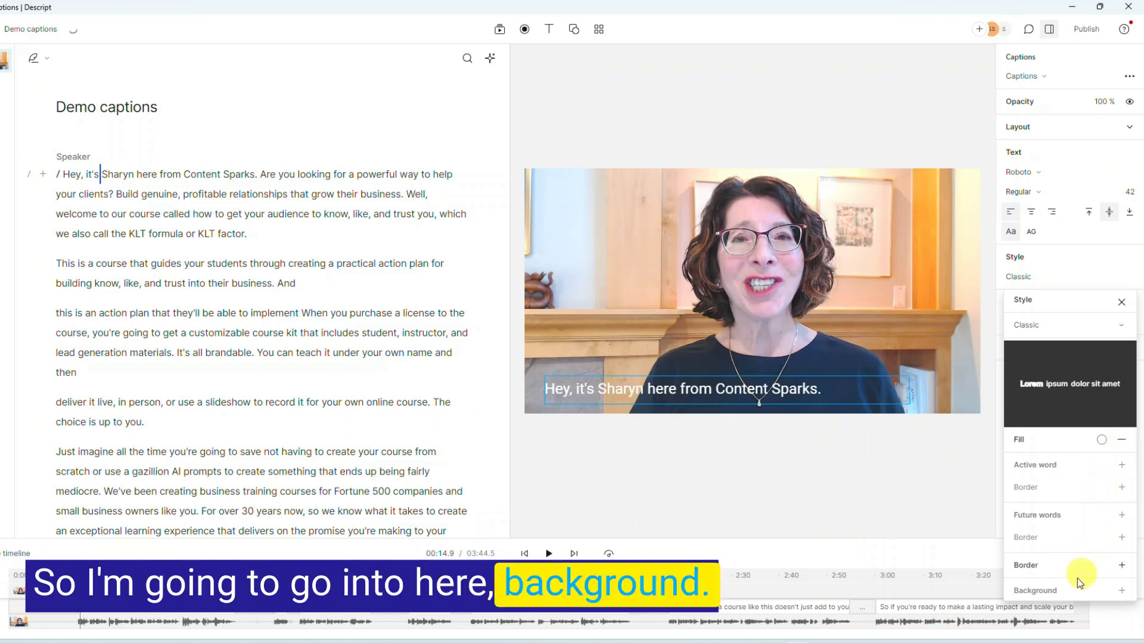
left_click(1052, 596)
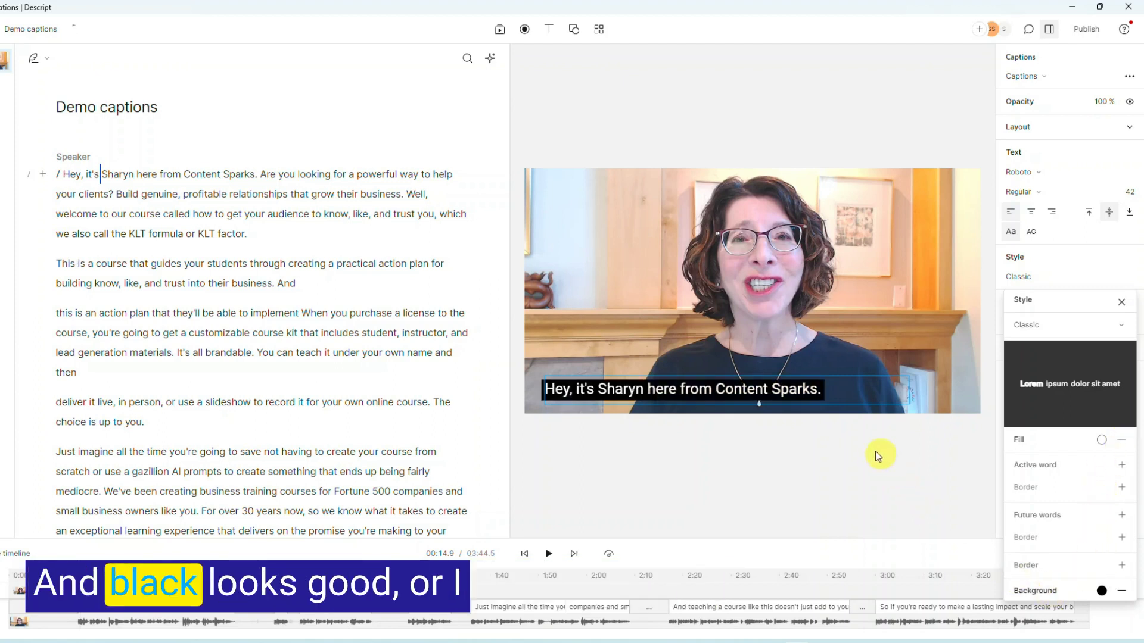
left_click(1101, 591)
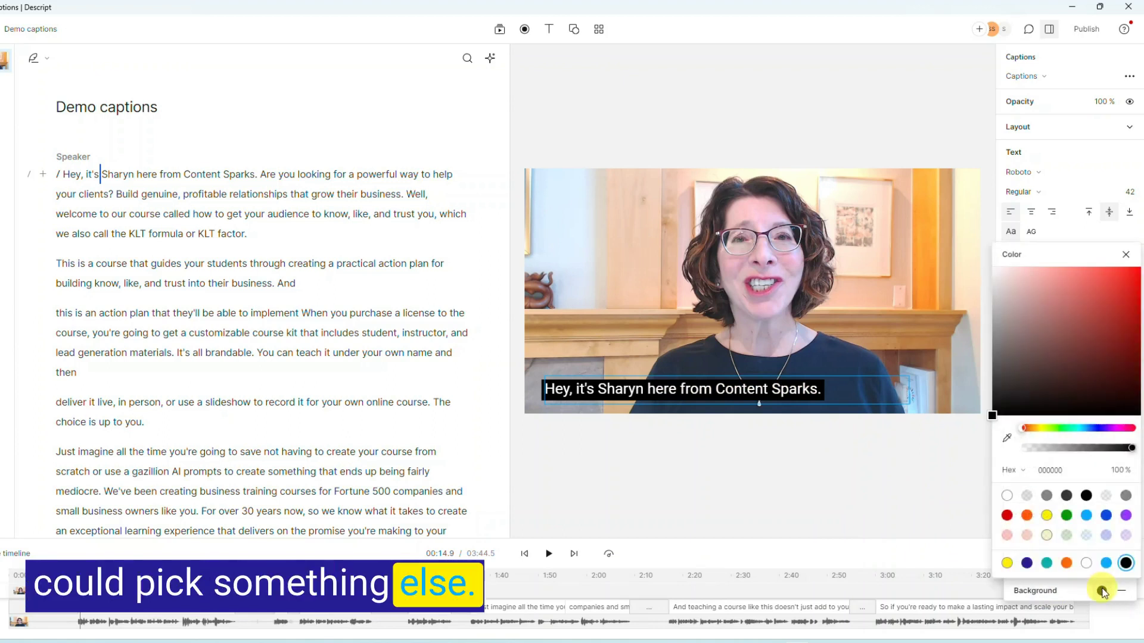
left_click(1026, 563)
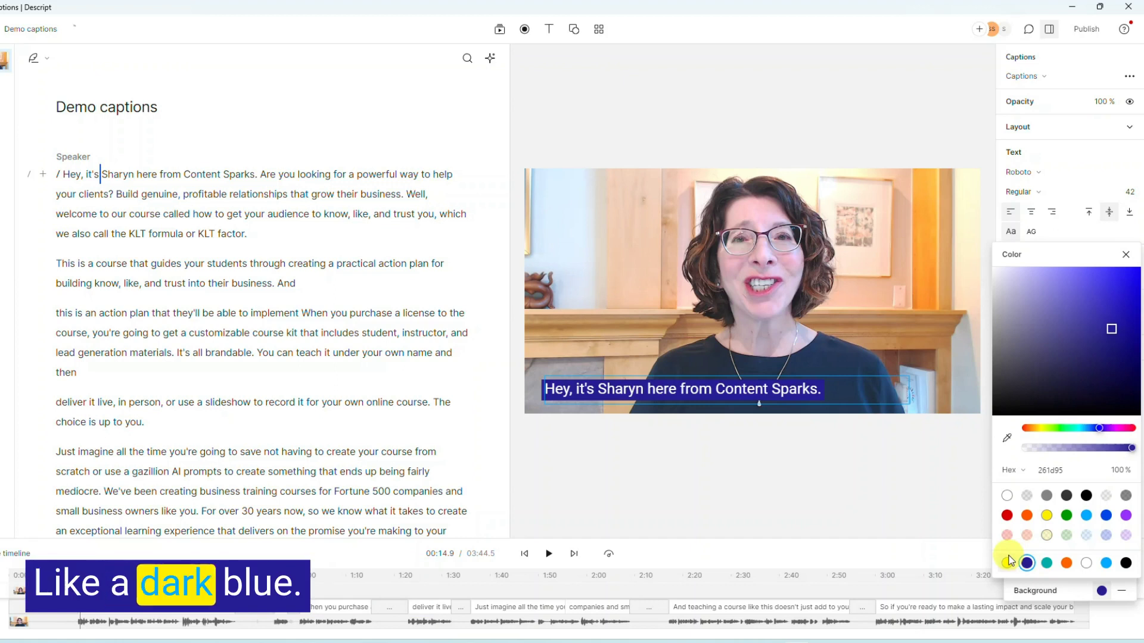
left_click(943, 496)
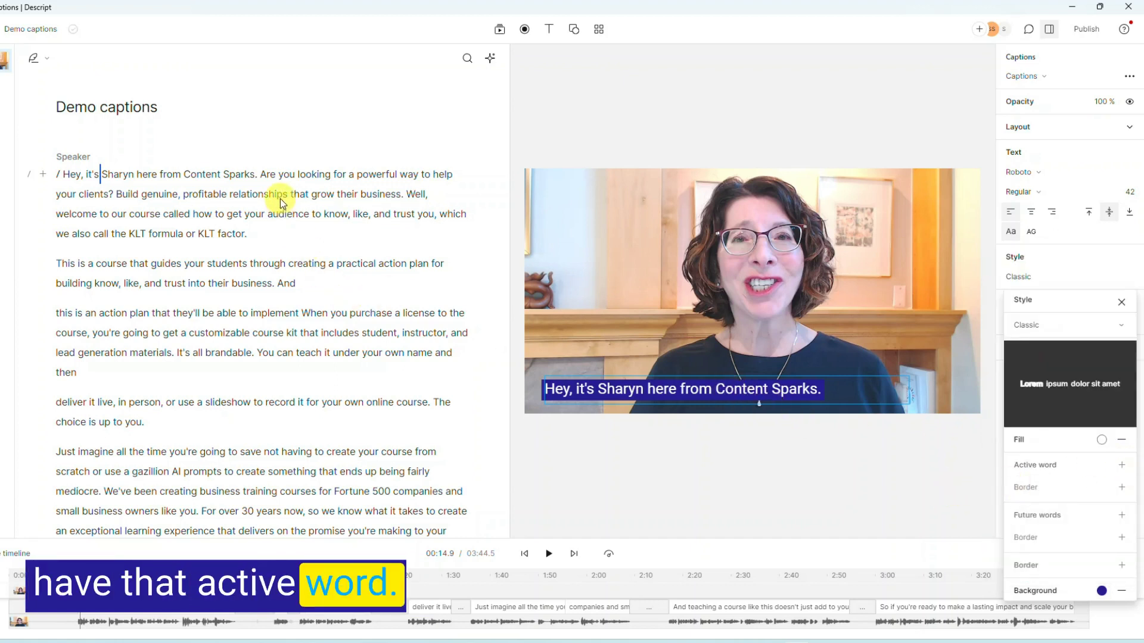
key("Escape")
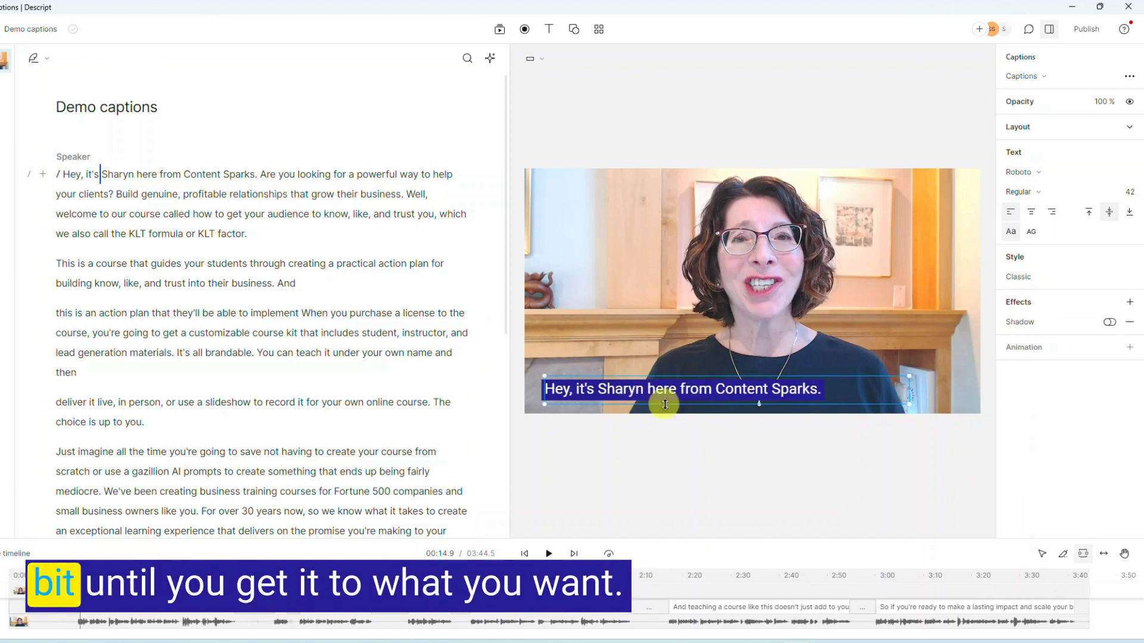
left_click(664, 394)
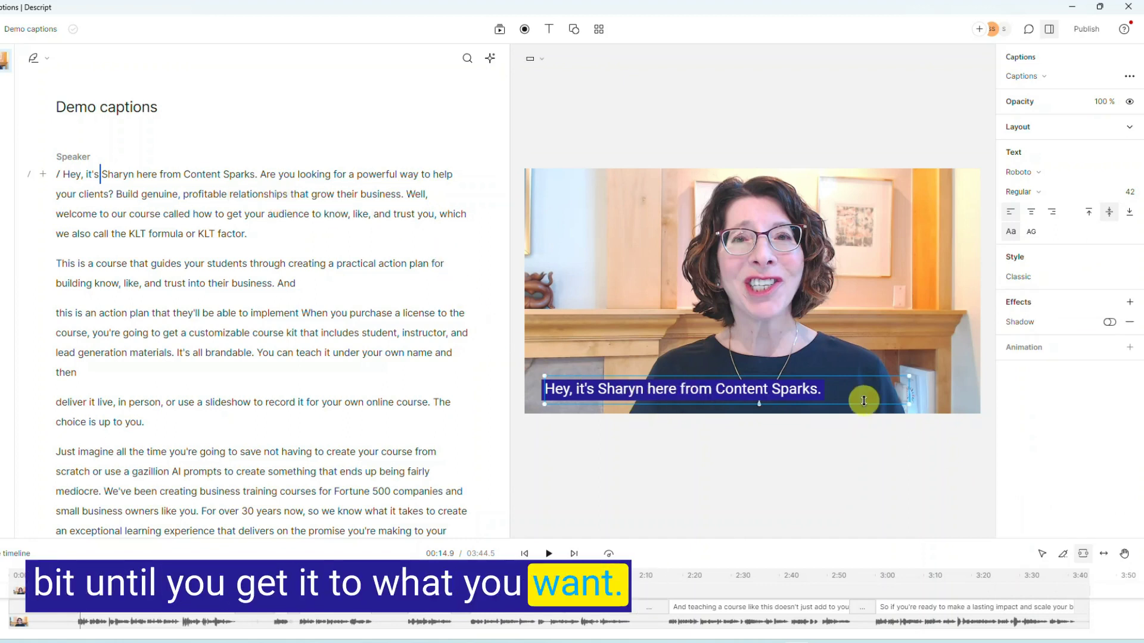
left_click(1034, 279)
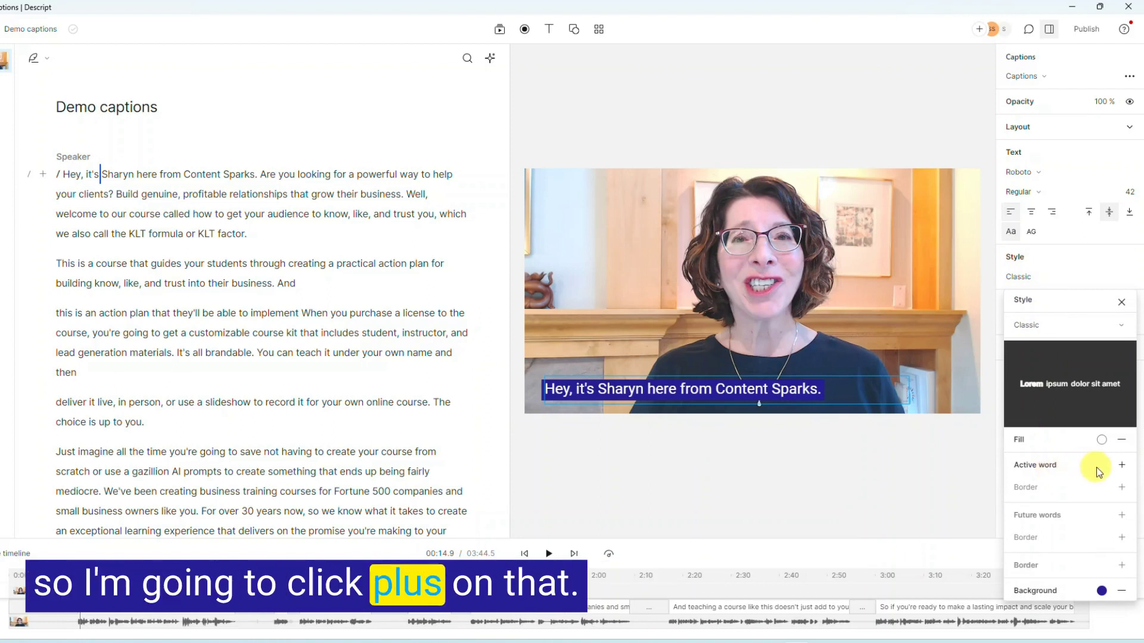
Re-enable the yellow active-word highlight and preview playback to confirm it on the dark-blue captions.
left_click(1121, 467)
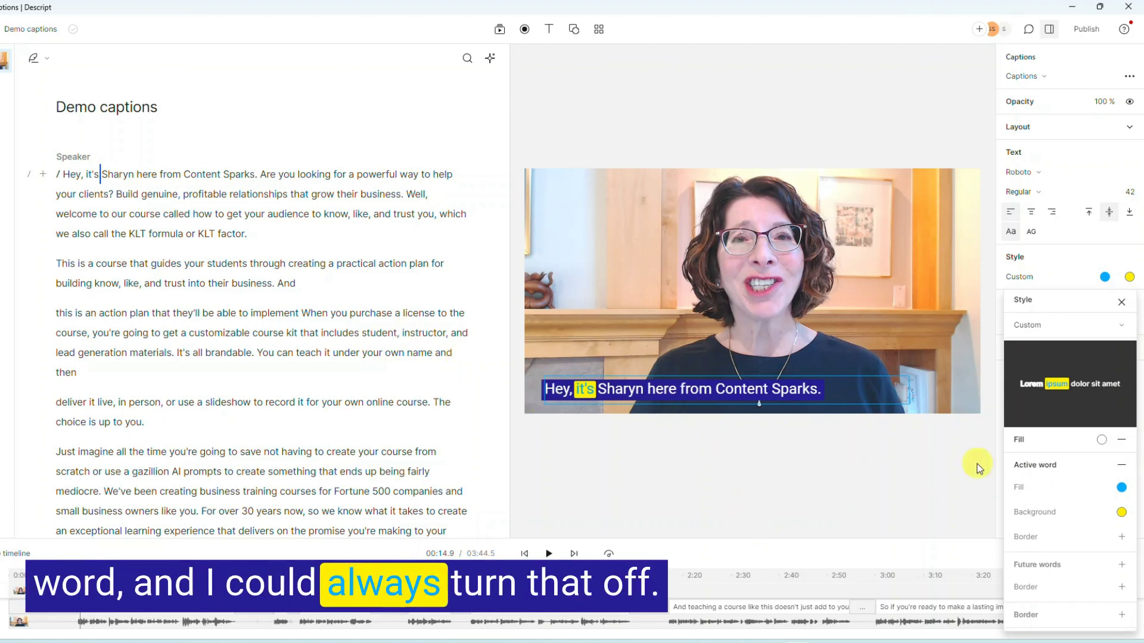
left_click(551, 553)
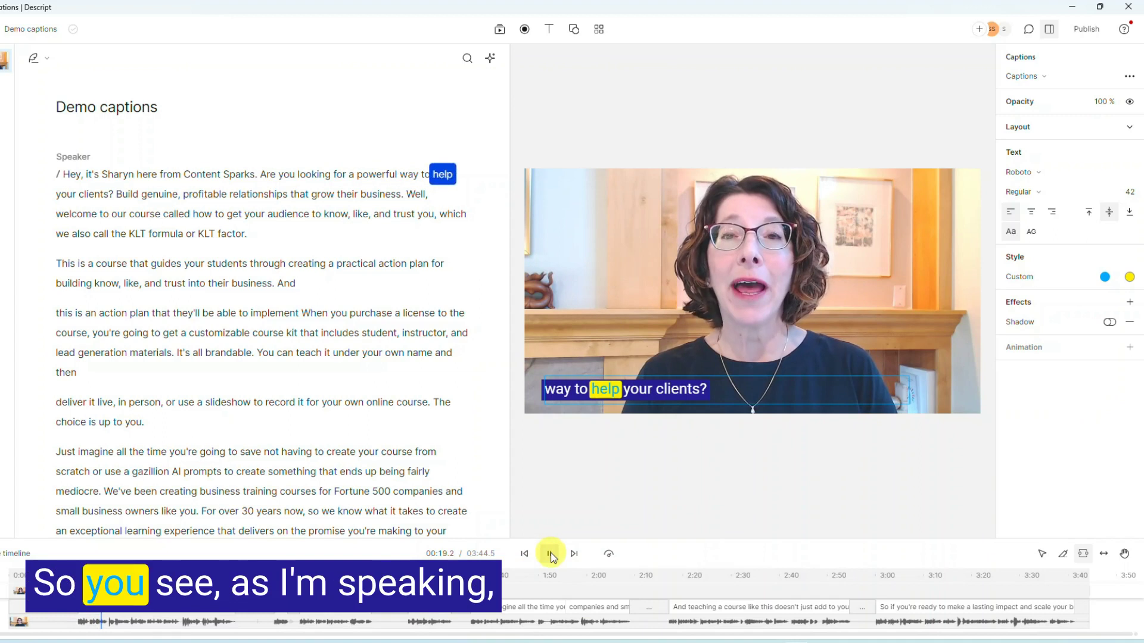
left_click(549, 553)
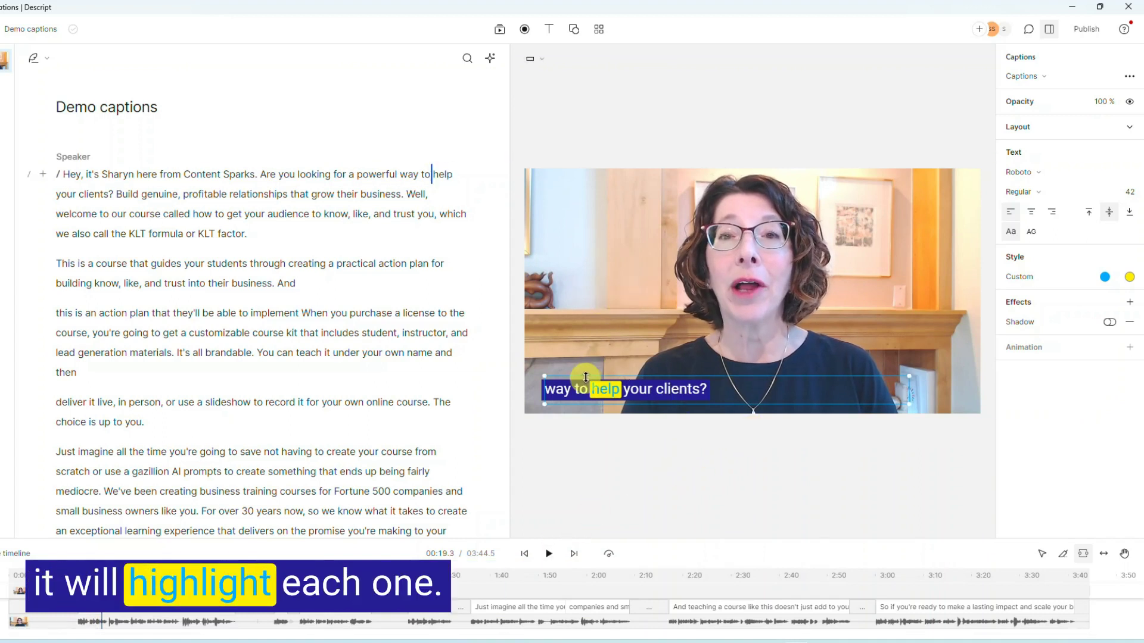
Widen the caption box, turn off all caps, and set the caption font size to 56.
left_click(705, 379)
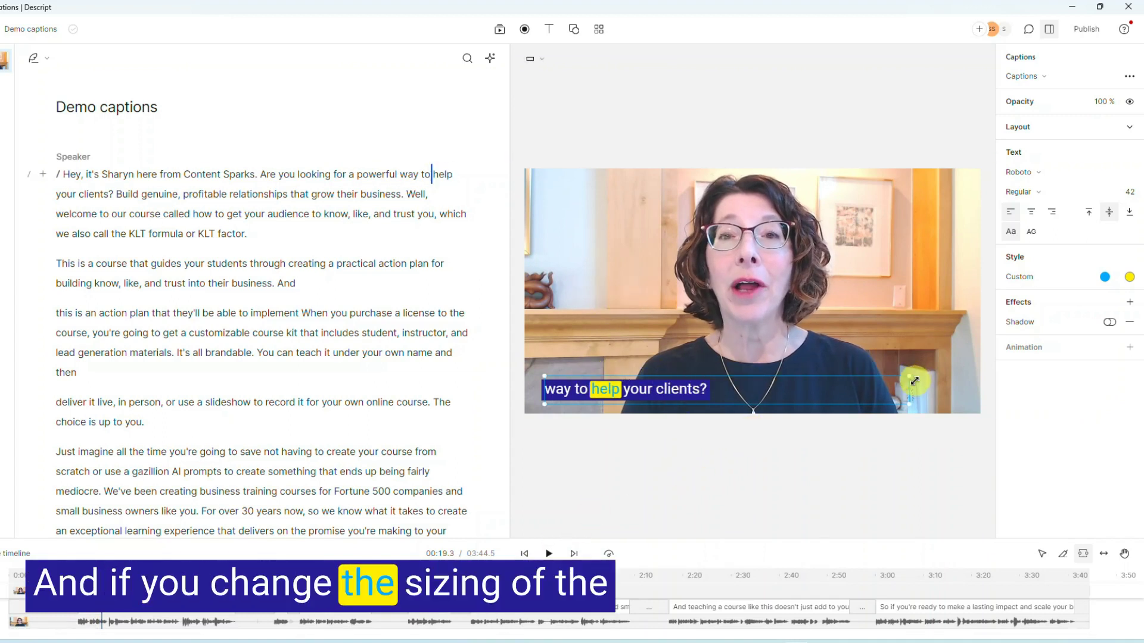
left_click_drag(917, 372, 936, 374)
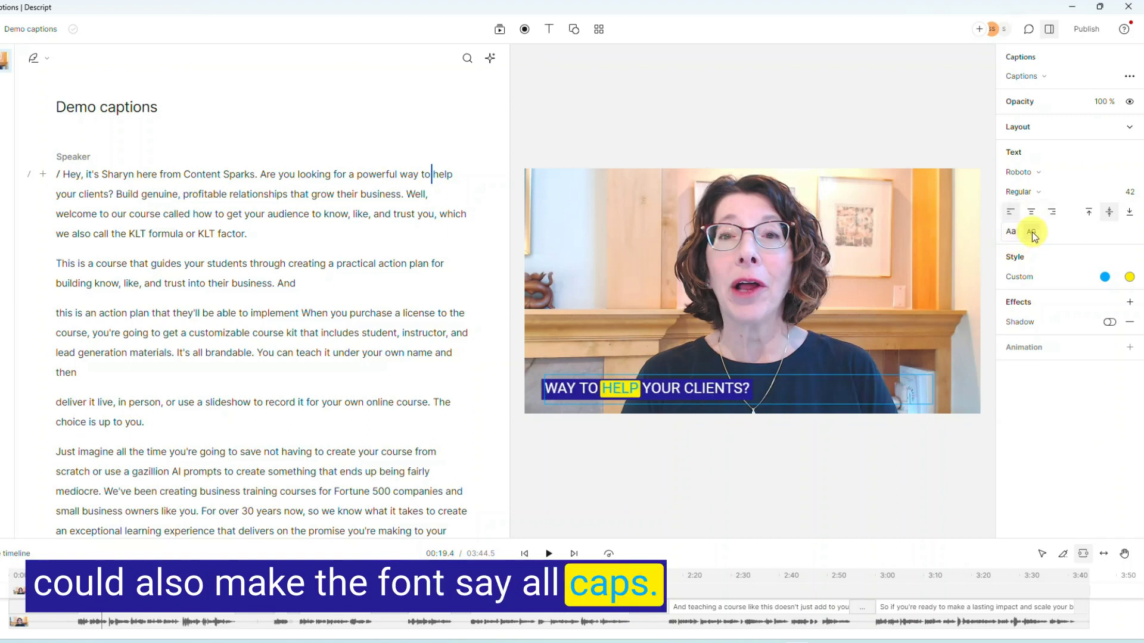
left_click(1010, 236)
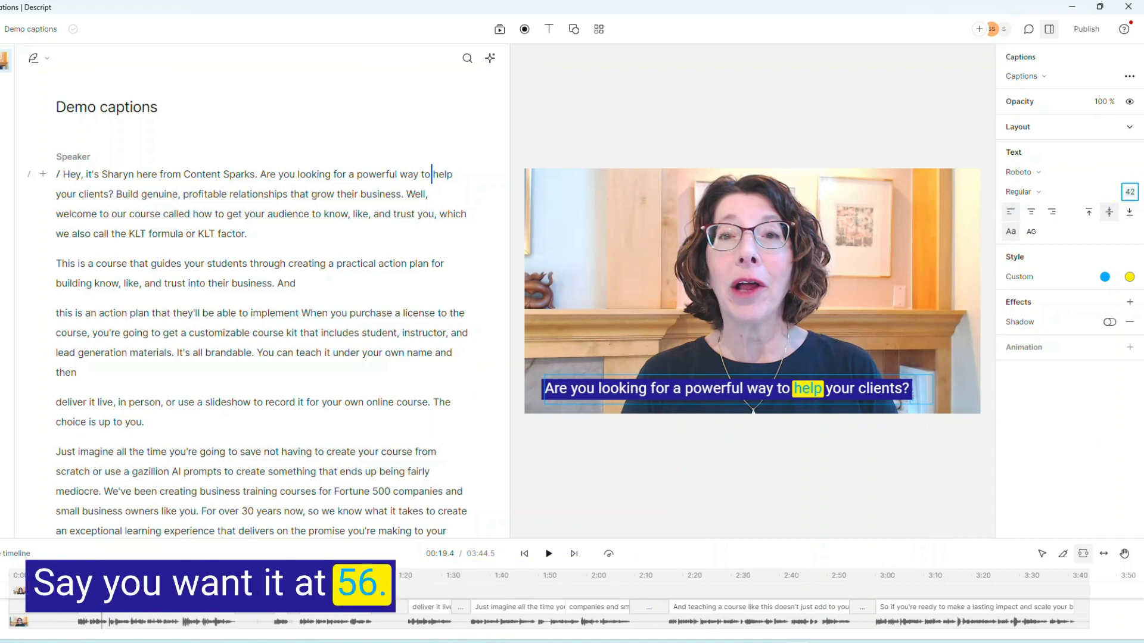
type("56")
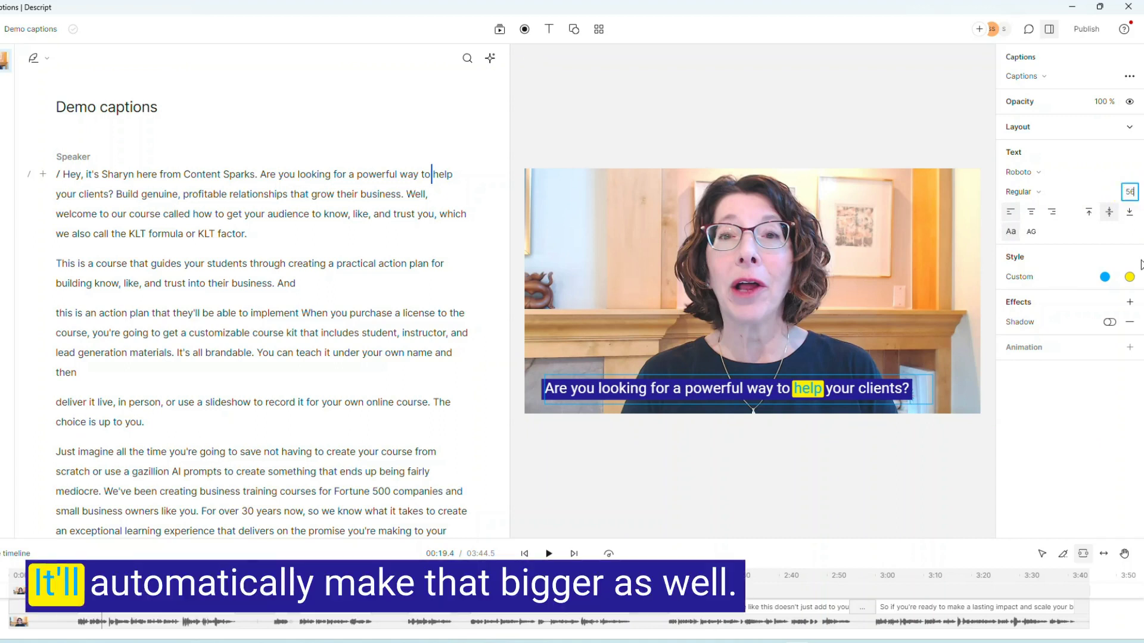
left_click(877, 484)
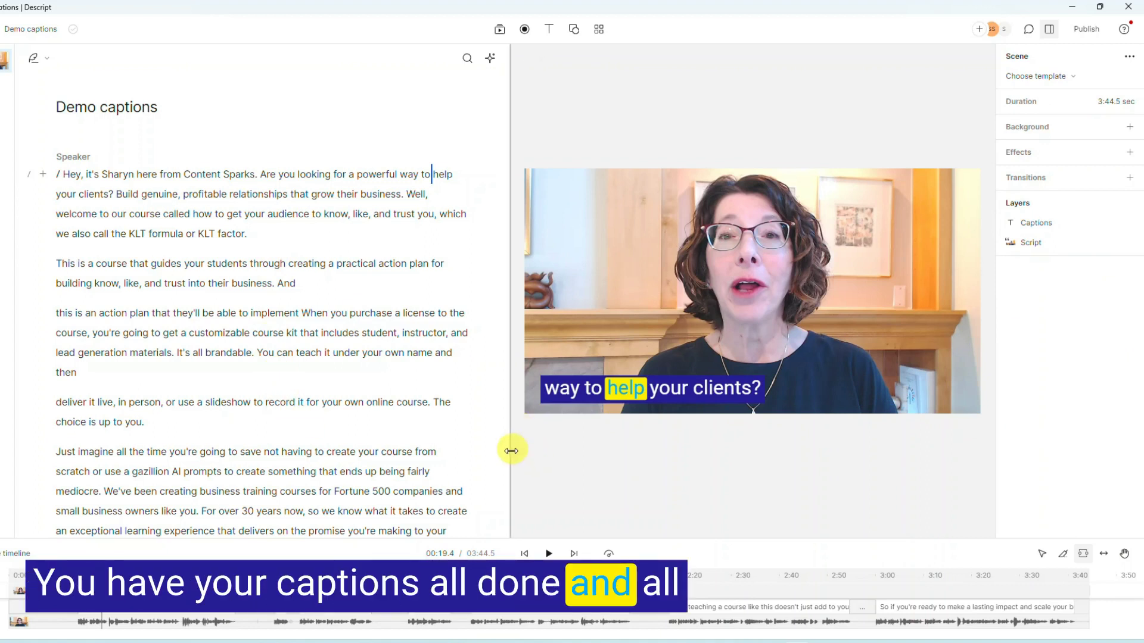
Open the Publish panel showing a Web link at Max resolution for Demo captions.
left_click(1086, 31)
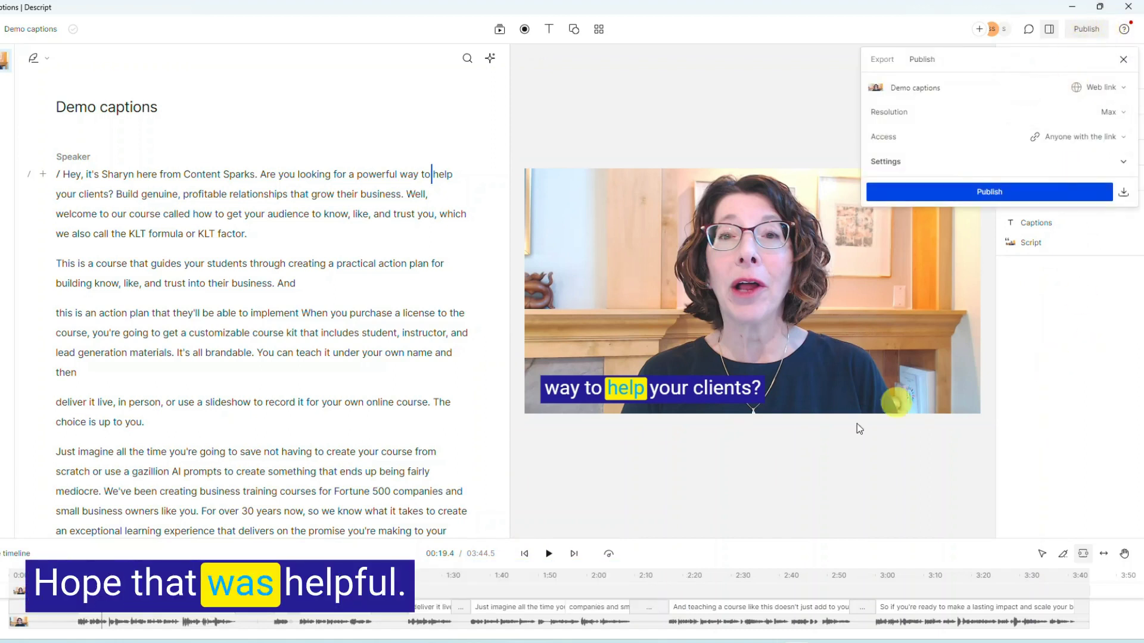